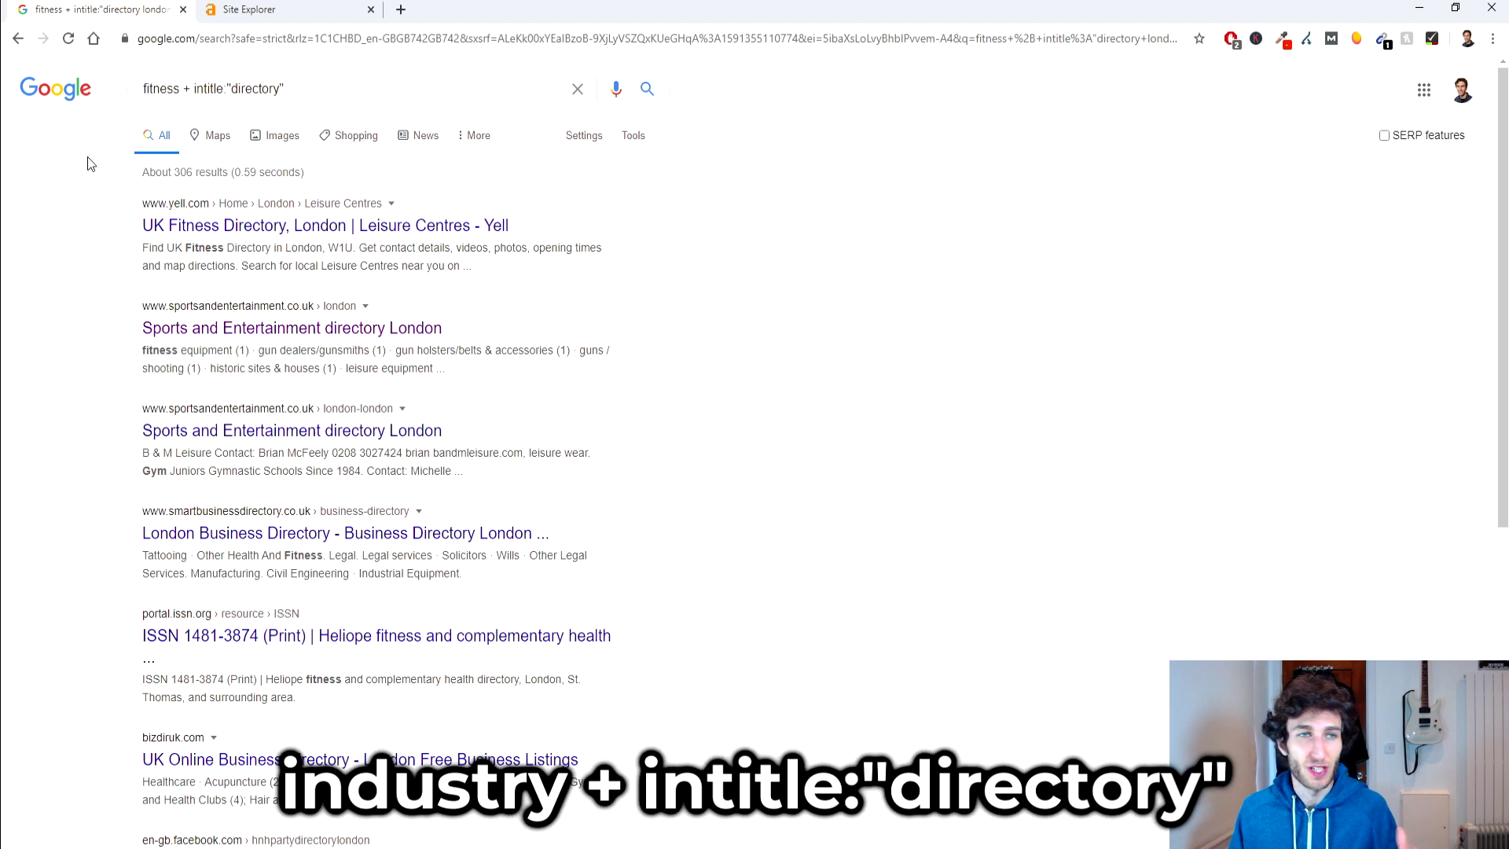
Edit the query to fitness + intitle:"directory" without London and rerun the search
{"action": "double_click", "coordinate": [186, 88]}
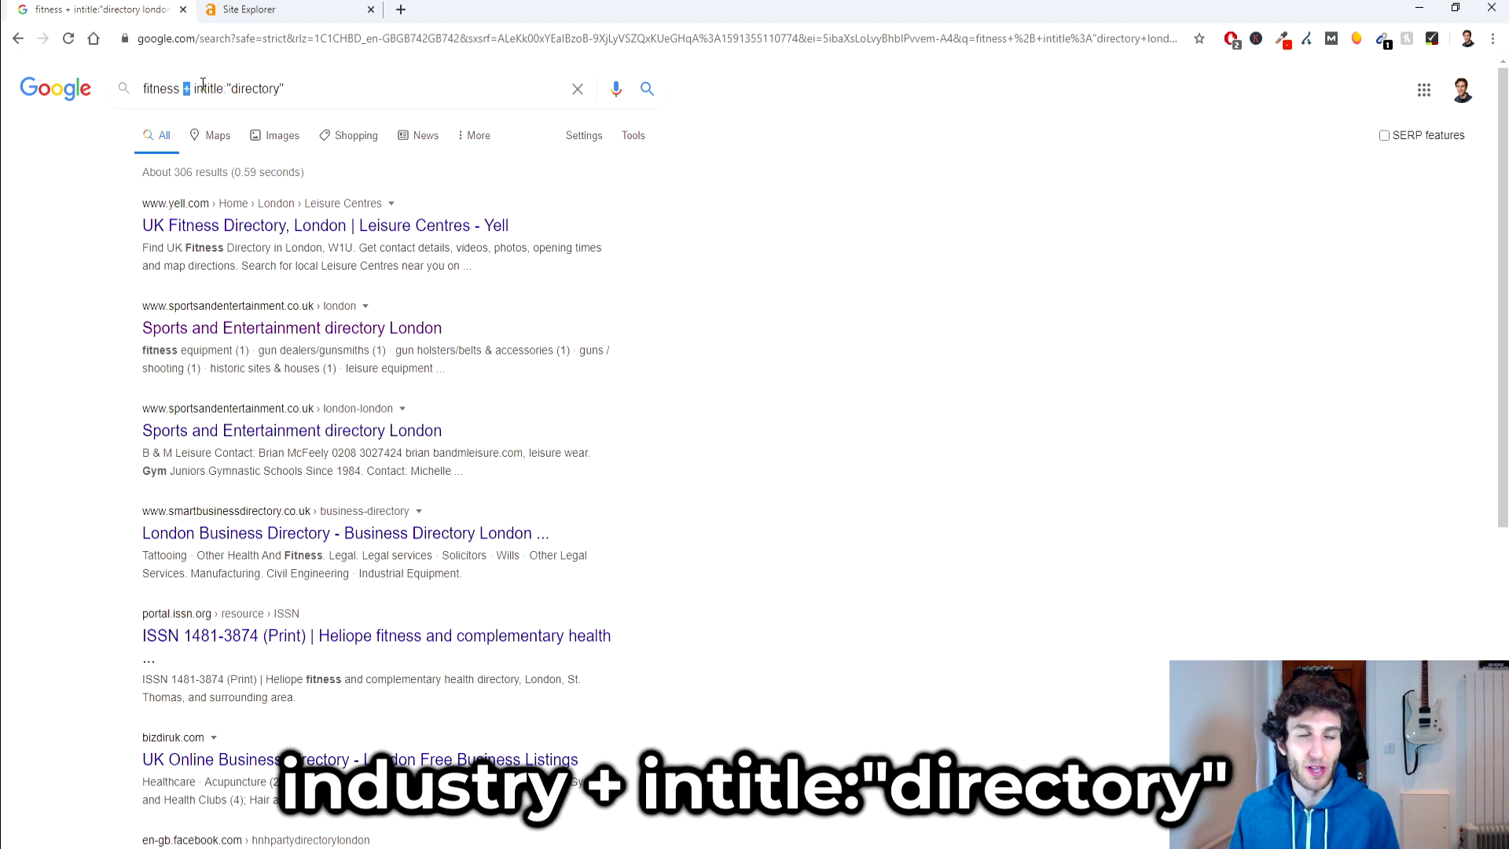
{"action": "left_click", "coordinate": [189, 86]}
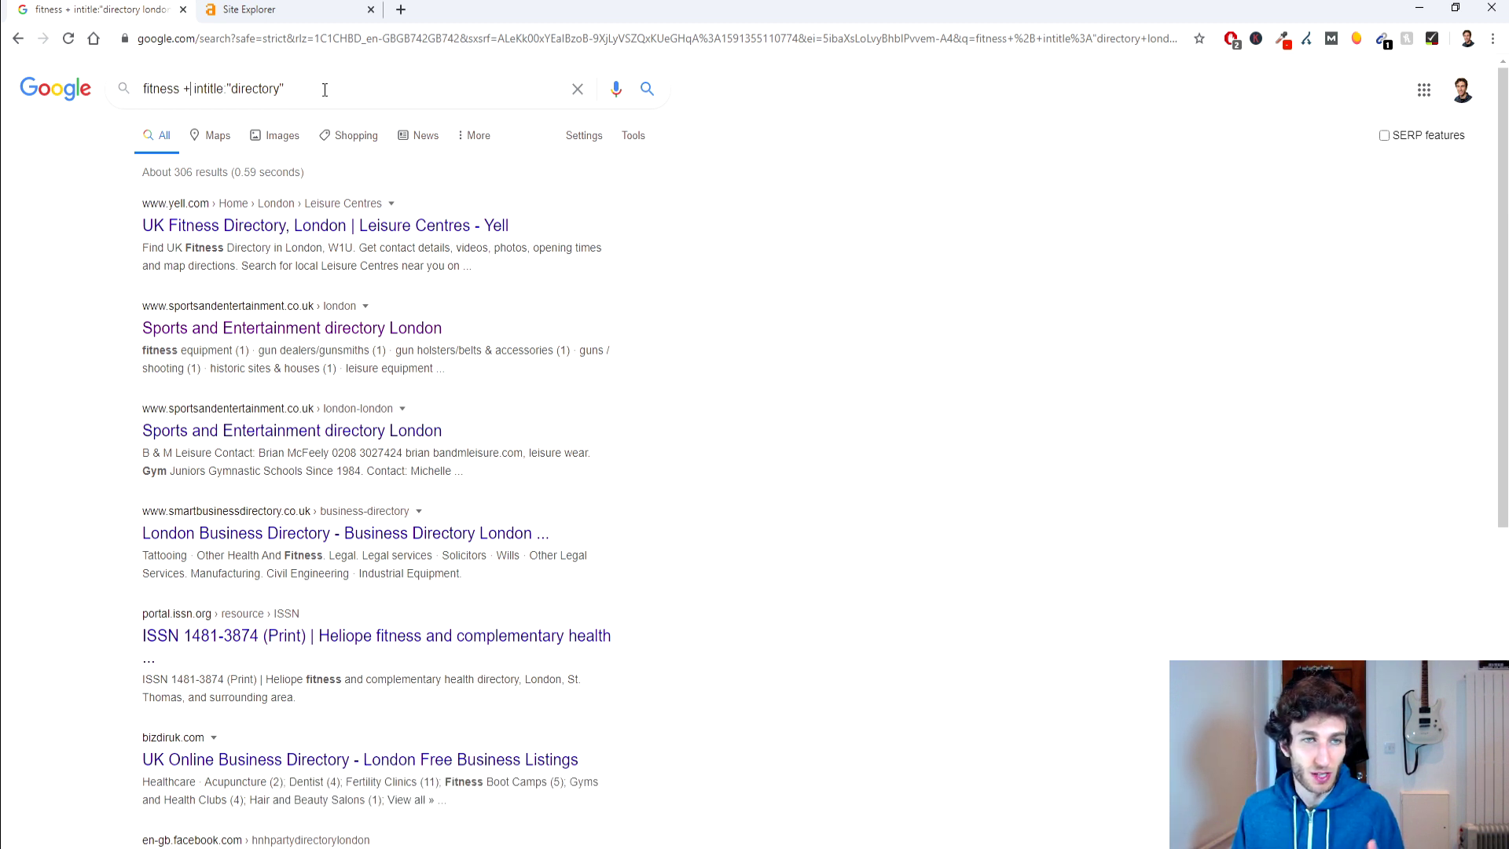
{"action": "key", "text": "Return"}
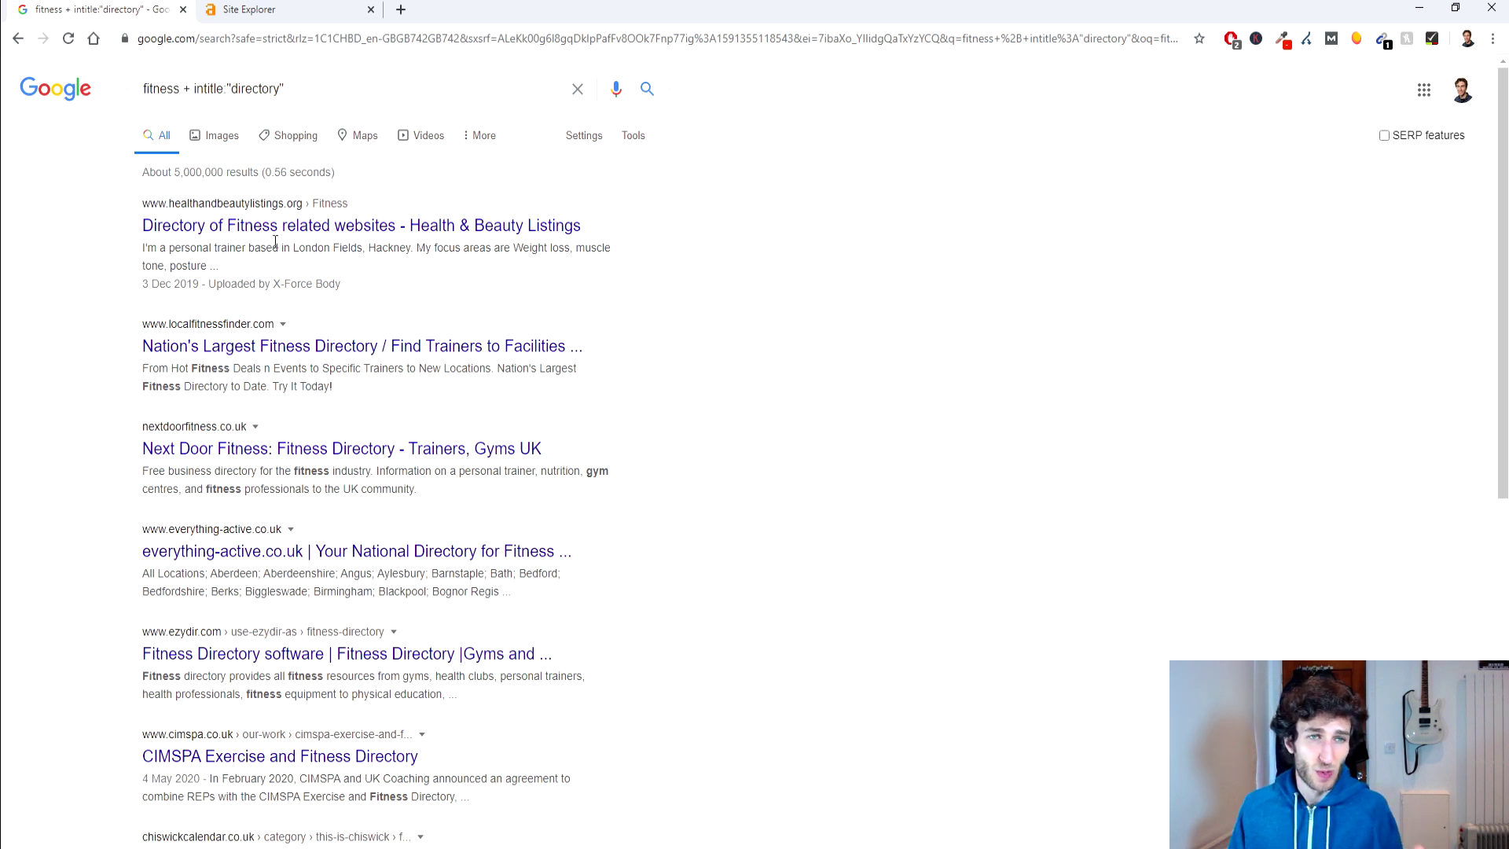
Open the top three fitness directory results in background tabs
{"action": "middle_click", "coordinate": [263, 346]}
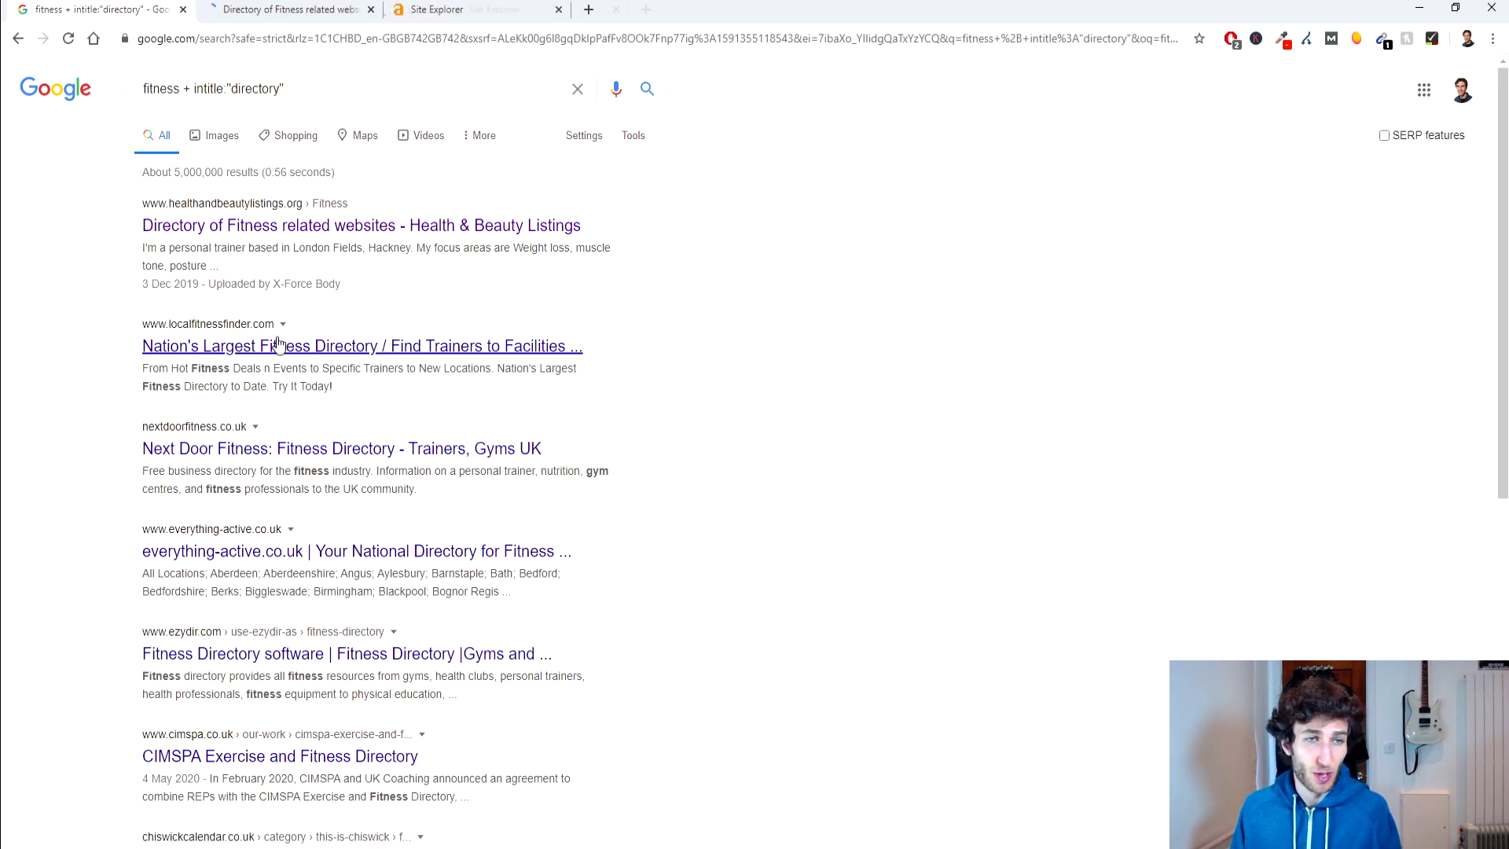
{"action": "middle_click", "coordinate": [267, 346]}
{"action": "middle_click", "coordinate": [370, 450]}
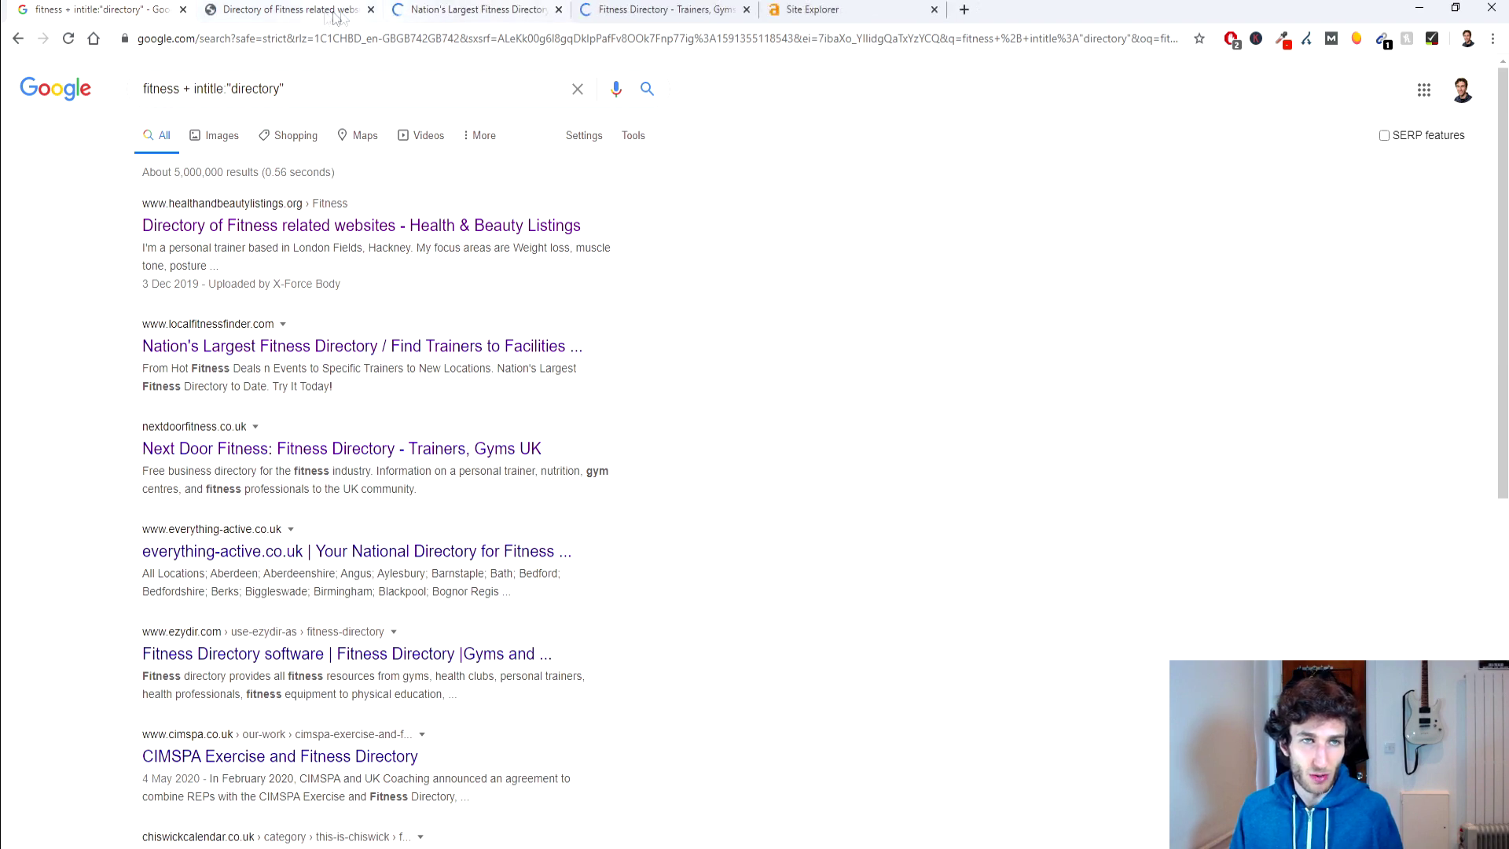
Browse the health and beauty listings and LocalFitnessFinder pages, ending on Next Door Fitness
{"action": "key", "text": "ctrl+Tab"}
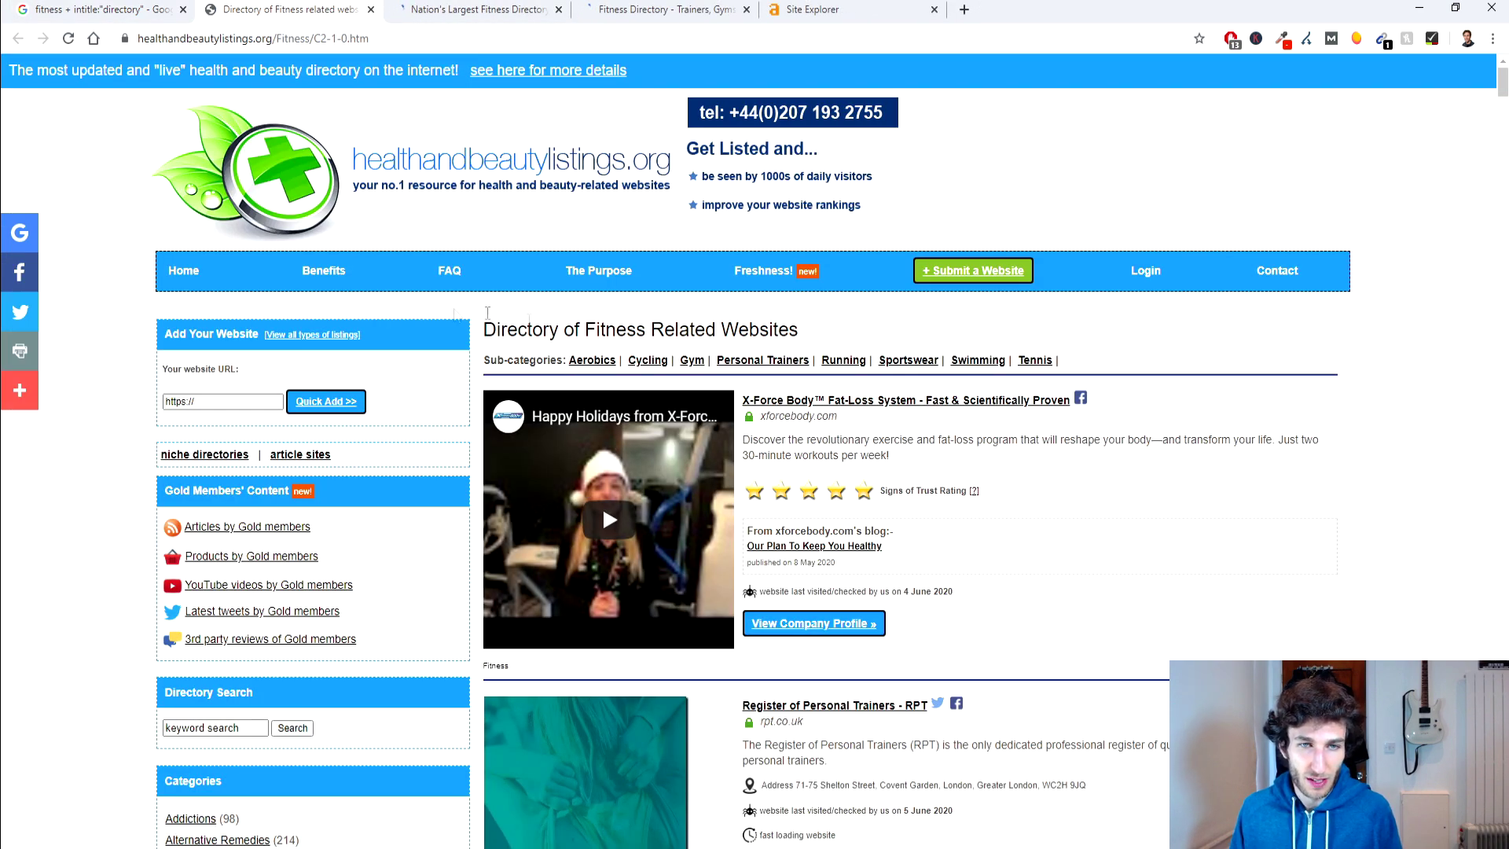
{"action": "scroll", "coordinate": [685, 195], "scroll_direction": "down", "scroll_amount": 2}
{"action": "scroll", "coordinate": [685, 194], "scroll_direction": "down", "scroll_amount": 4}
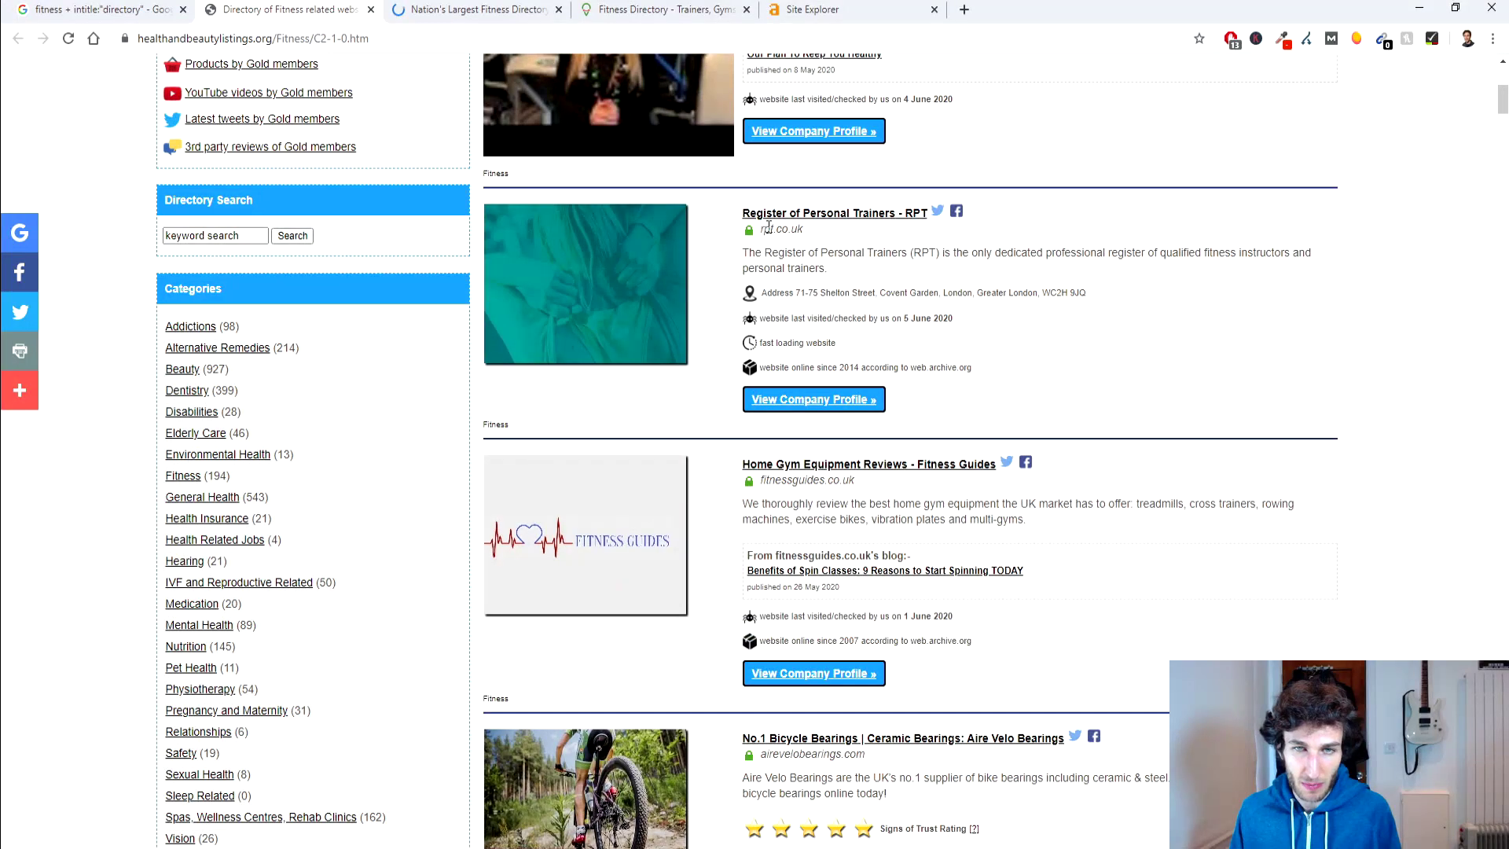
{"action": "scroll", "coordinate": [846, 500], "scroll_direction": "up", "scroll_amount": 6}
{"action": "key", "text": "ctrl+Tab"}
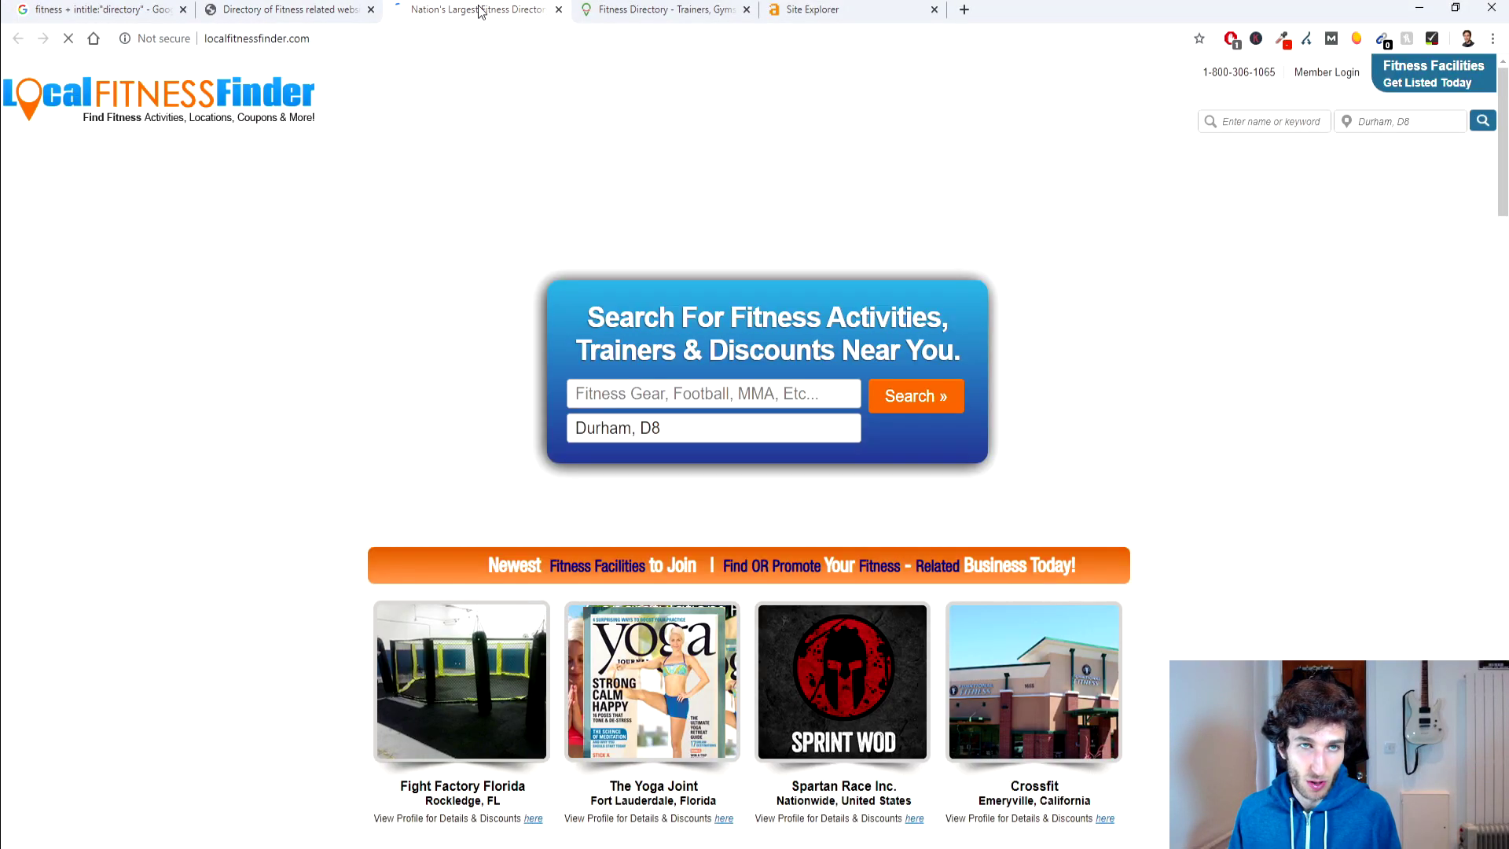
{"action": "scroll", "coordinate": [710, 320], "scroll_direction": "down", "scroll_amount": 2}
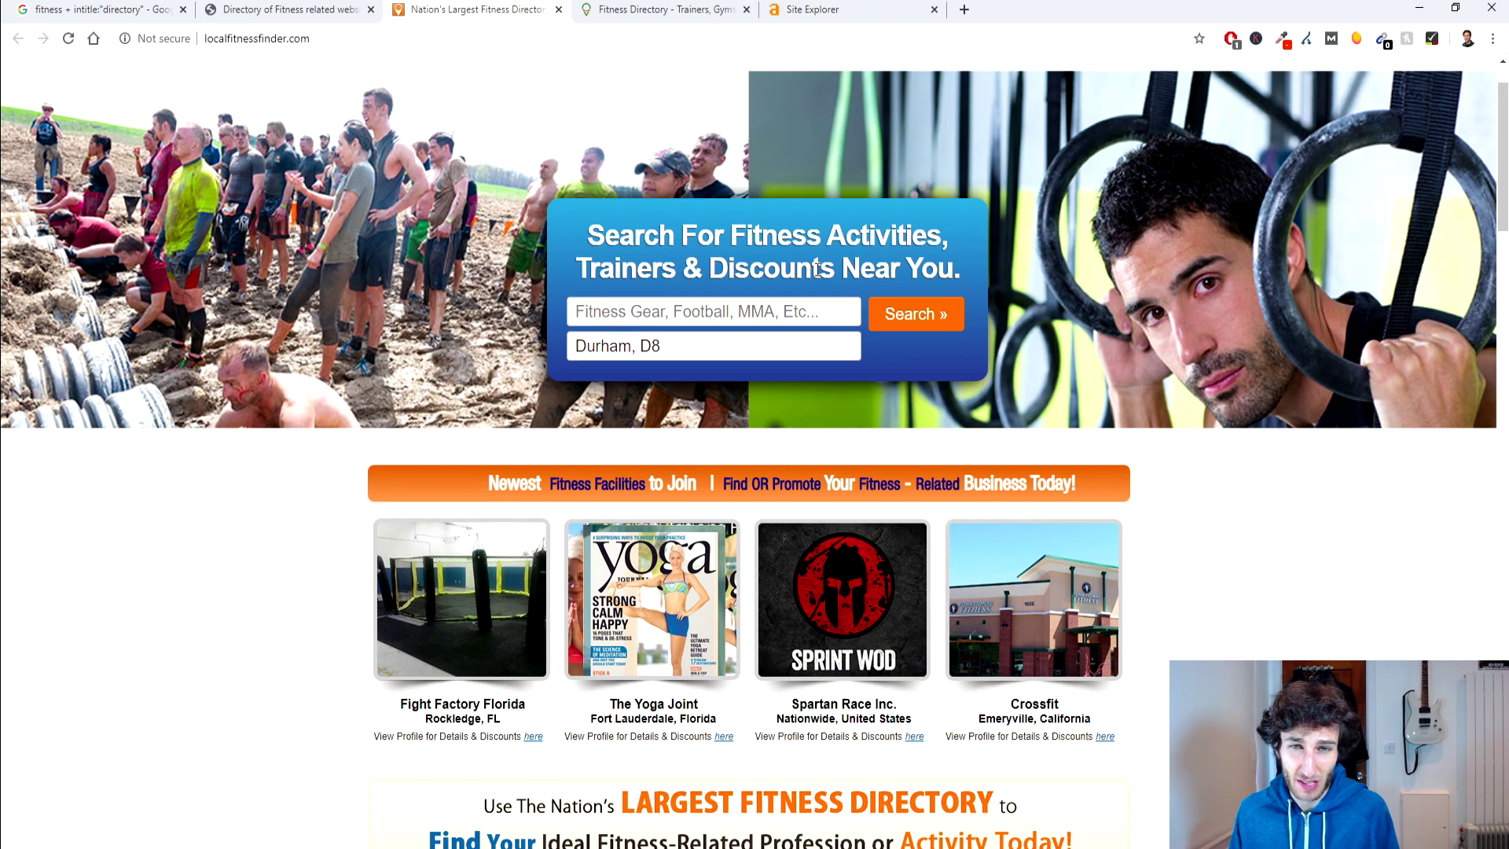
{"action": "scroll", "coordinate": [820, 268], "scroll_direction": "up", "scroll_amount": 1}
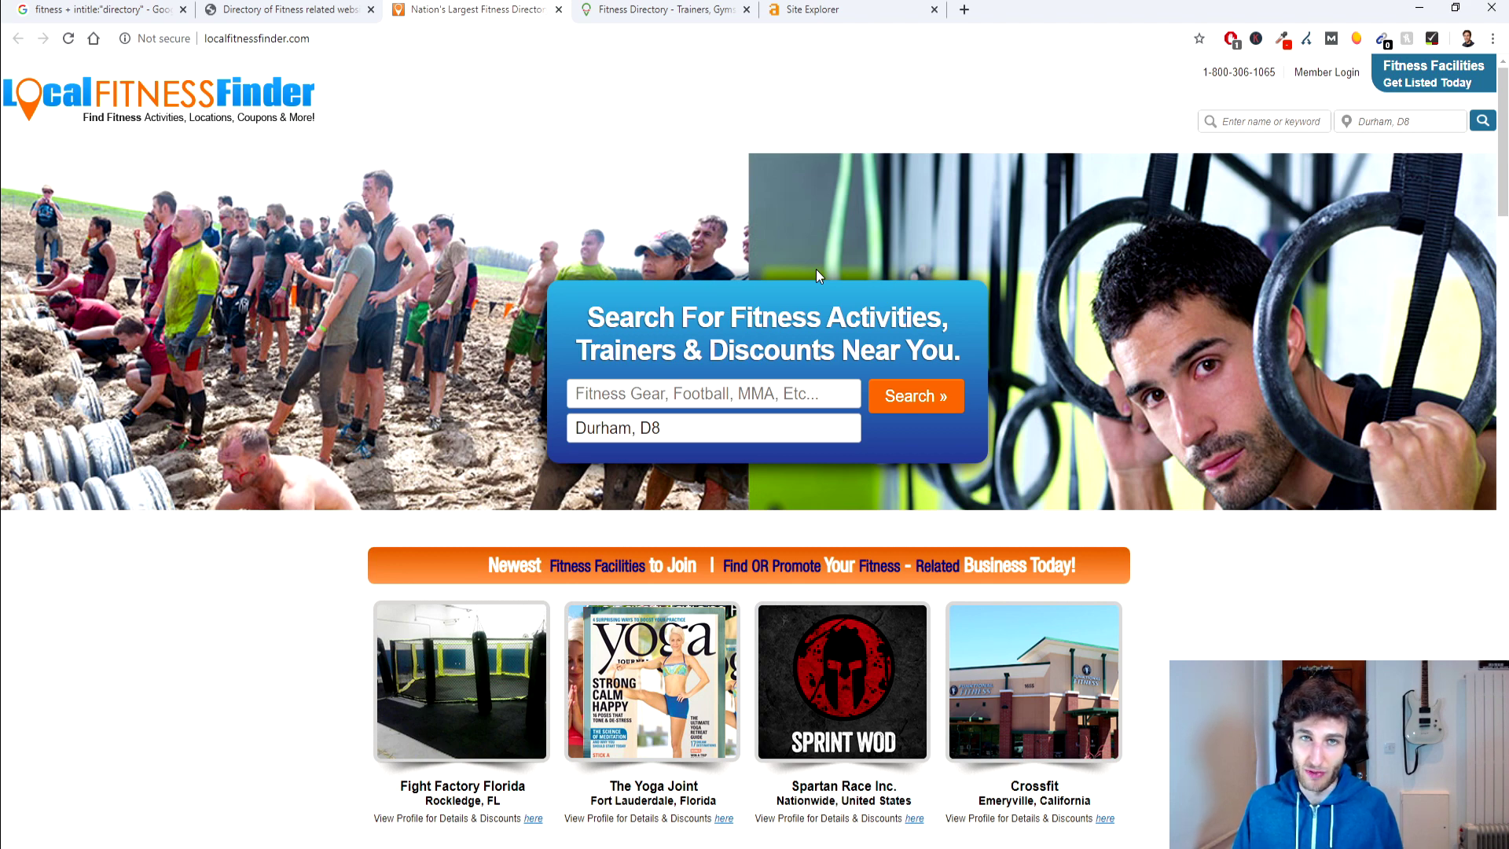
{"action": "key", "text": "ctrl+Tab"}
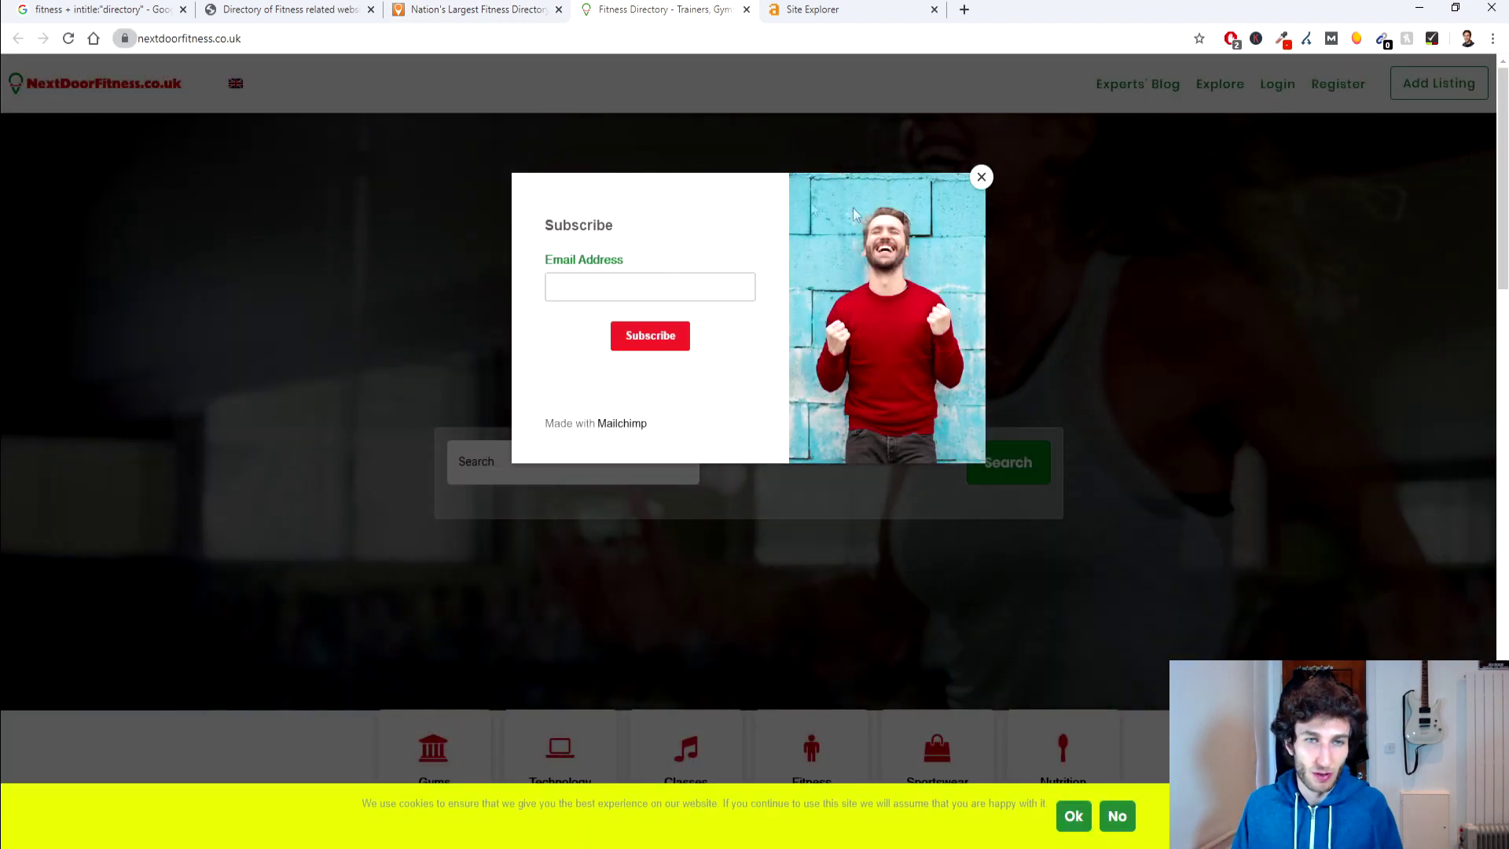
Dismiss the newsletter popup and open the Add Listing page in a new tab
{"action": "left_click", "coordinate": [799, 171]}
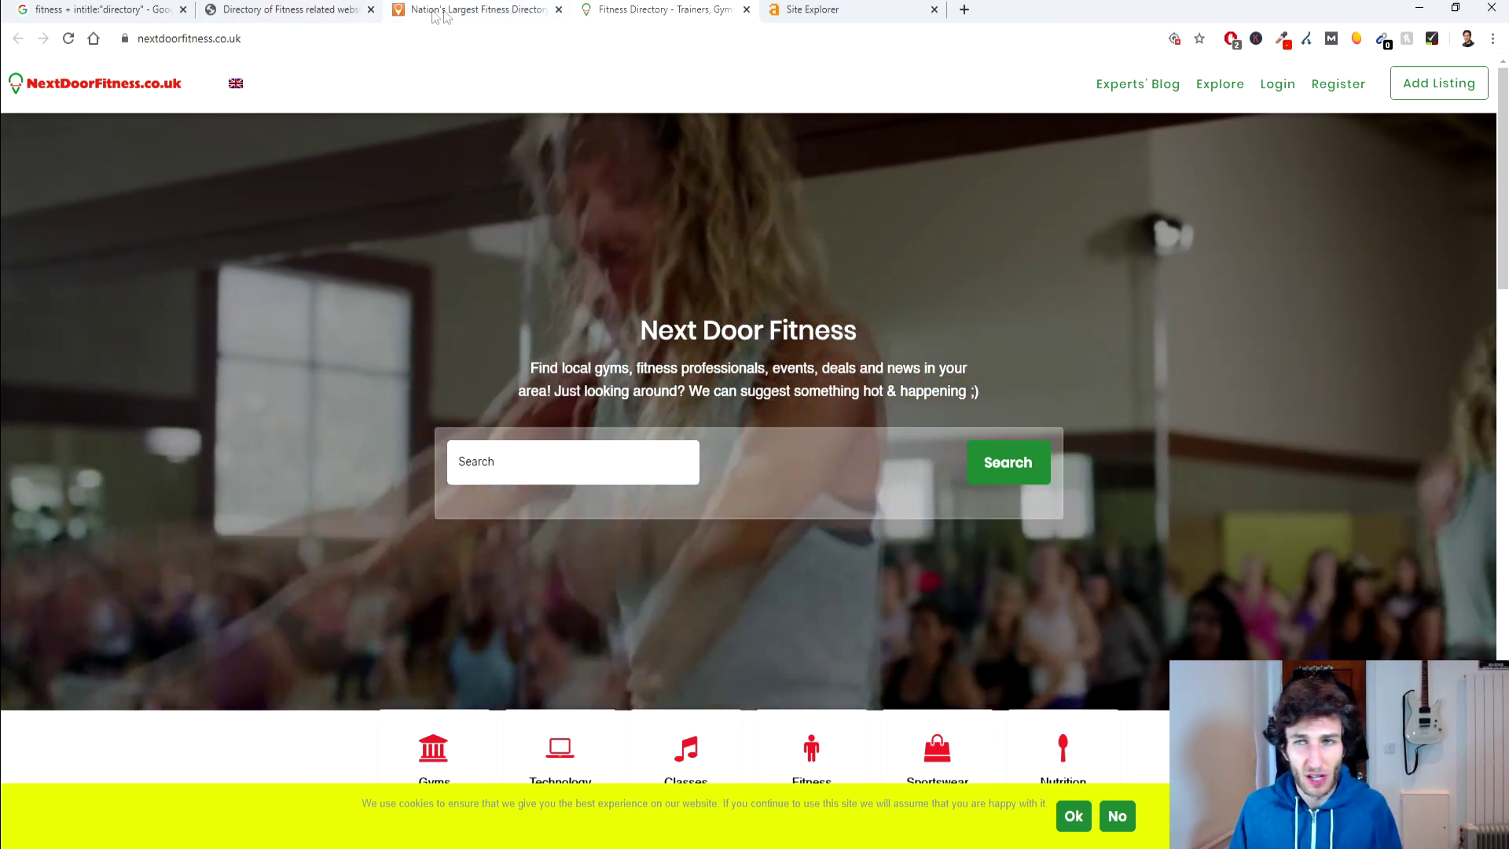
{"action": "scroll", "coordinate": [1076, 195], "scroll_direction": "down", "scroll_amount": 3}
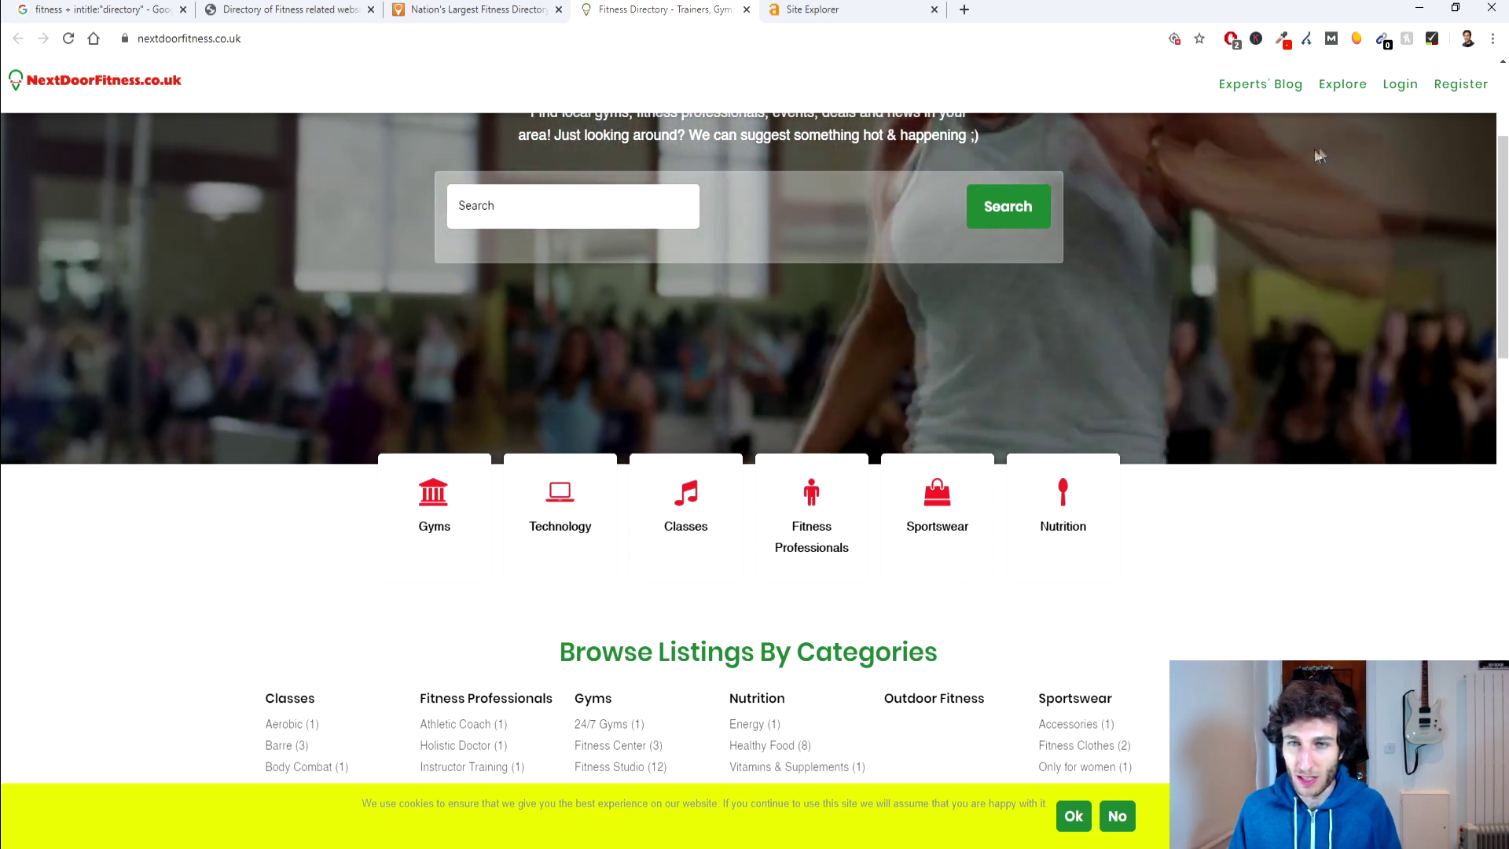
{"action": "scroll", "coordinate": [1319, 155], "scroll_direction": "up", "scroll_amount": 3}
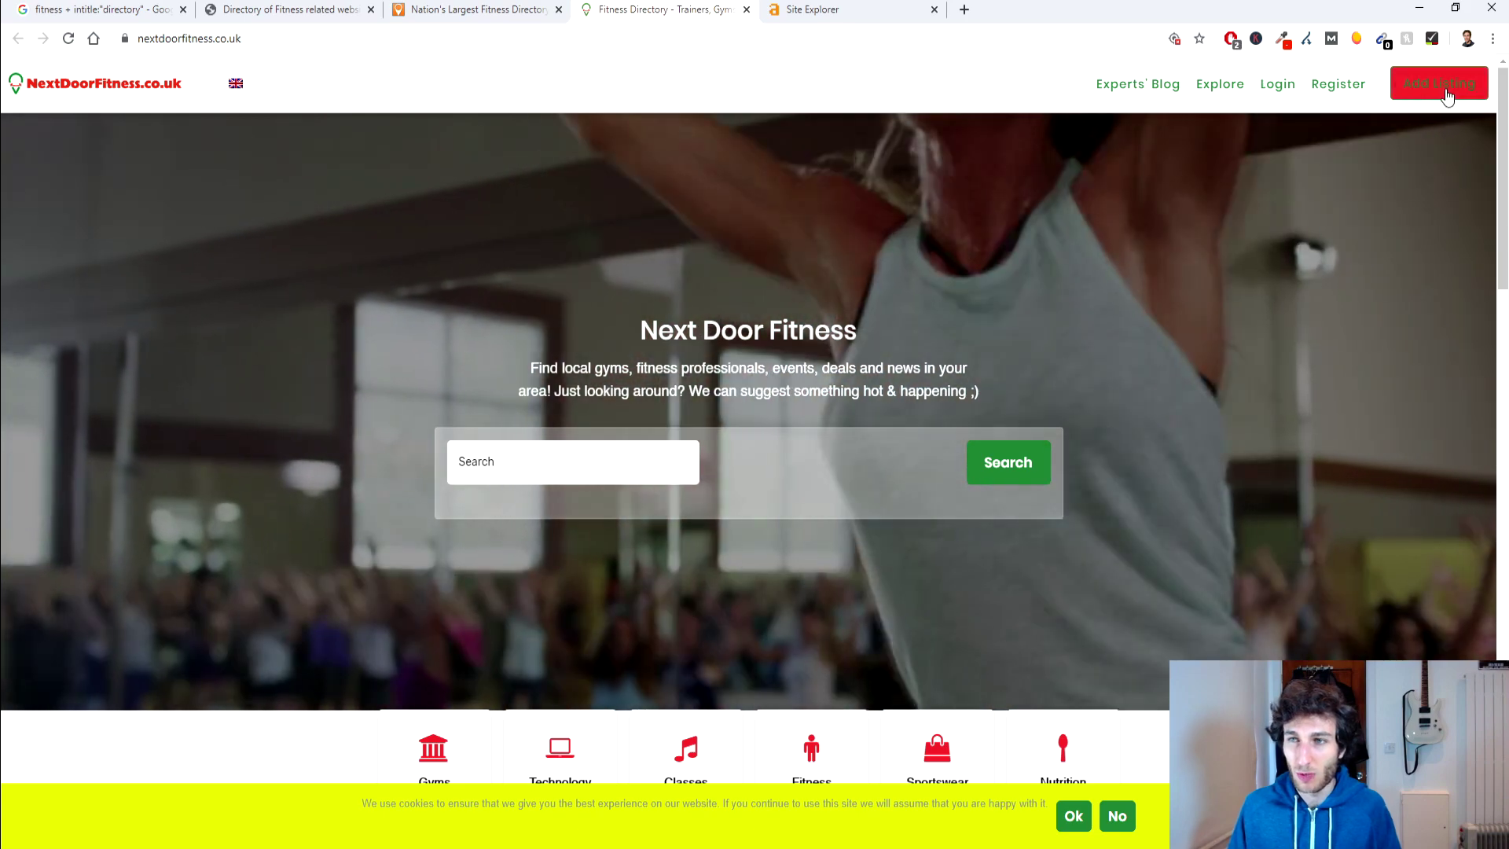
{"action": "middle_click", "coordinate": [1447, 94]}
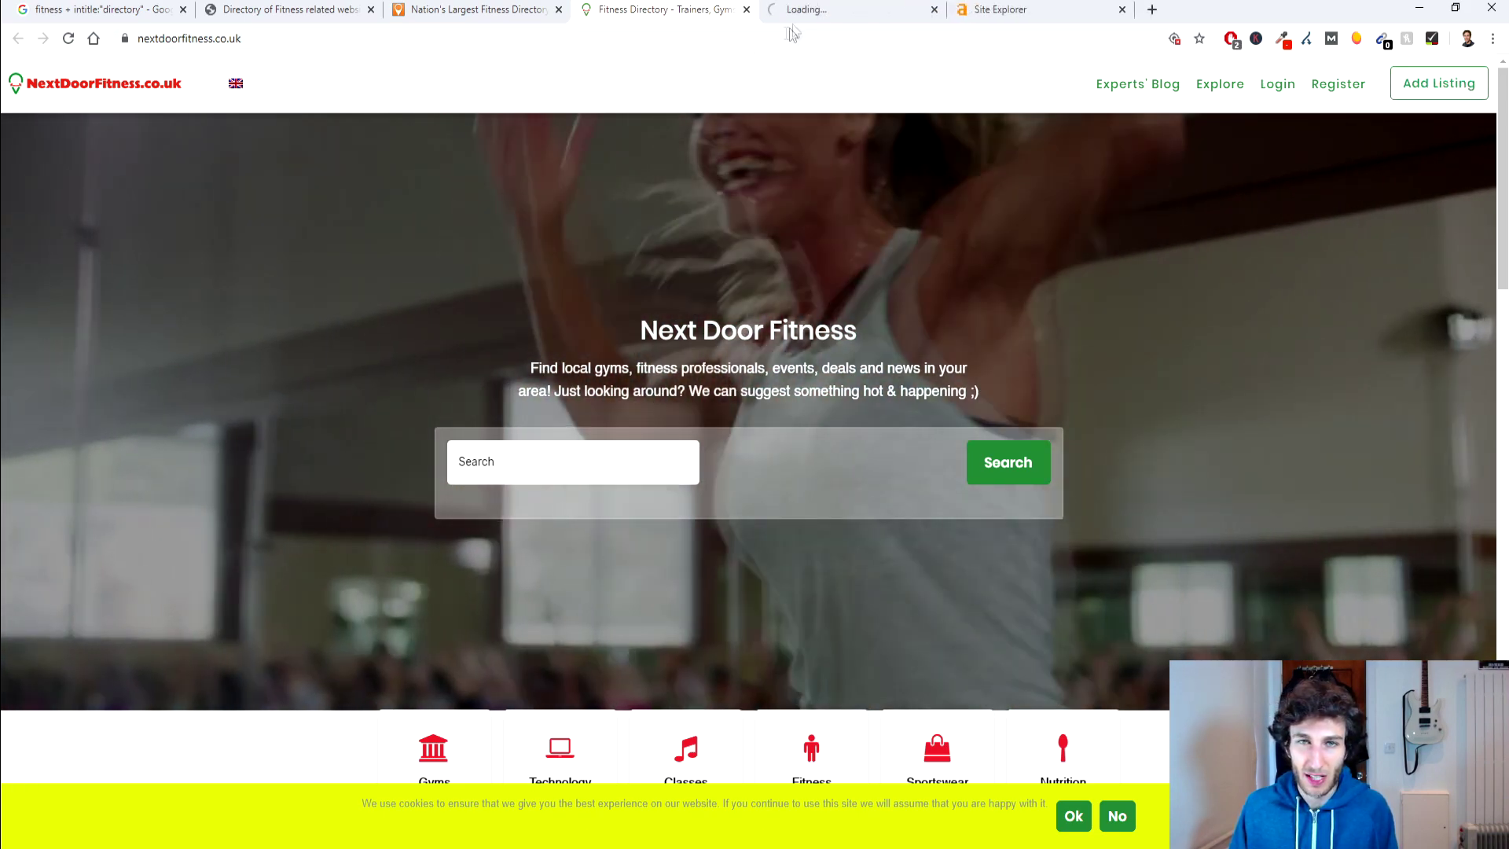
{"action": "left_click", "coordinate": [794, 19]}
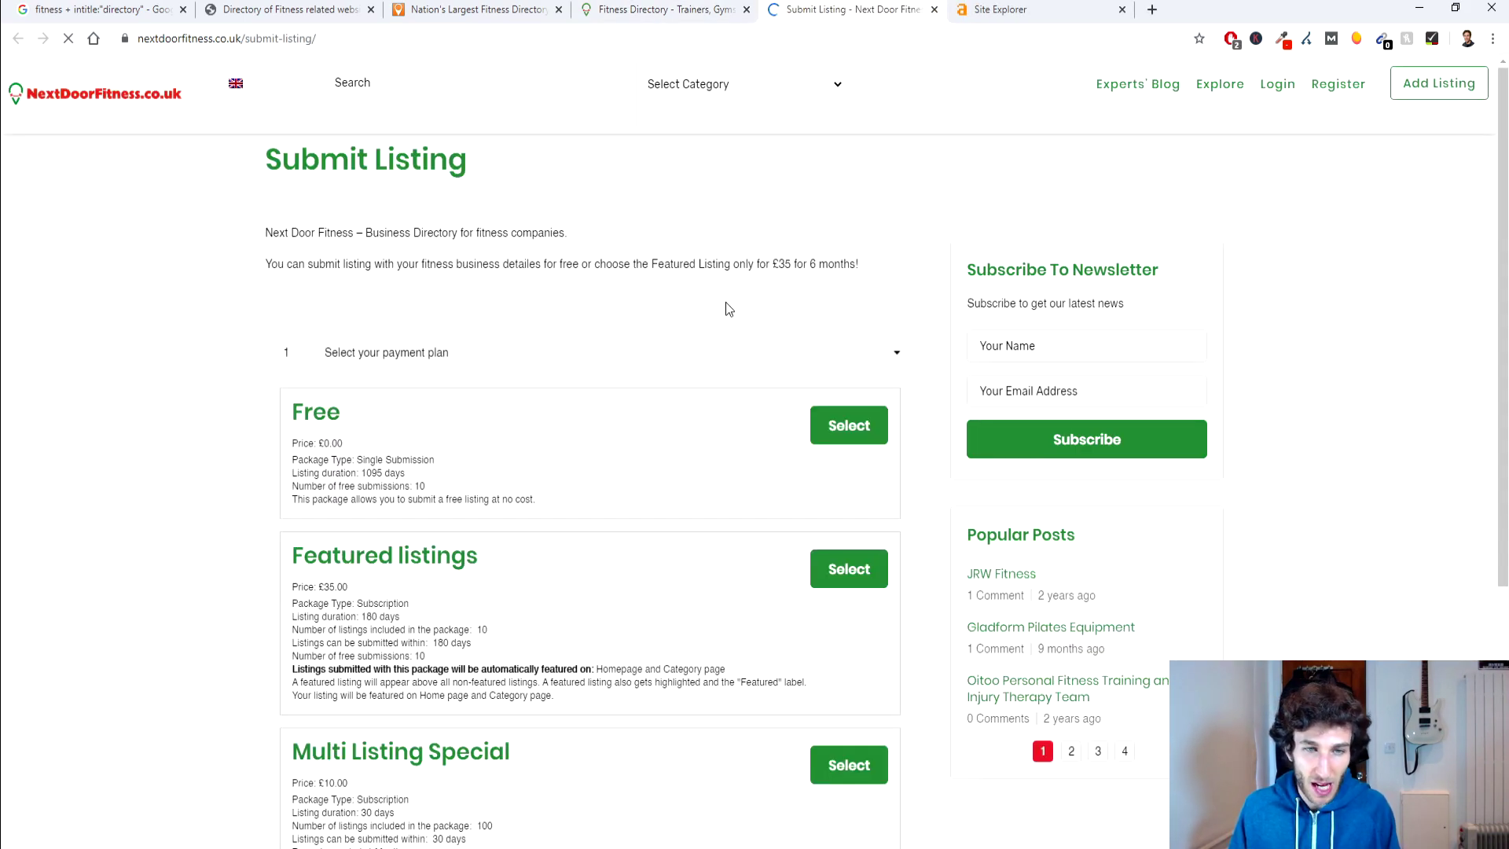
Review the Free, £35.00 Featured and £10.00 Multi Listing Special plans
{"action": "scroll", "coordinate": [613, 374], "scroll_direction": "down", "scroll_amount": 2}
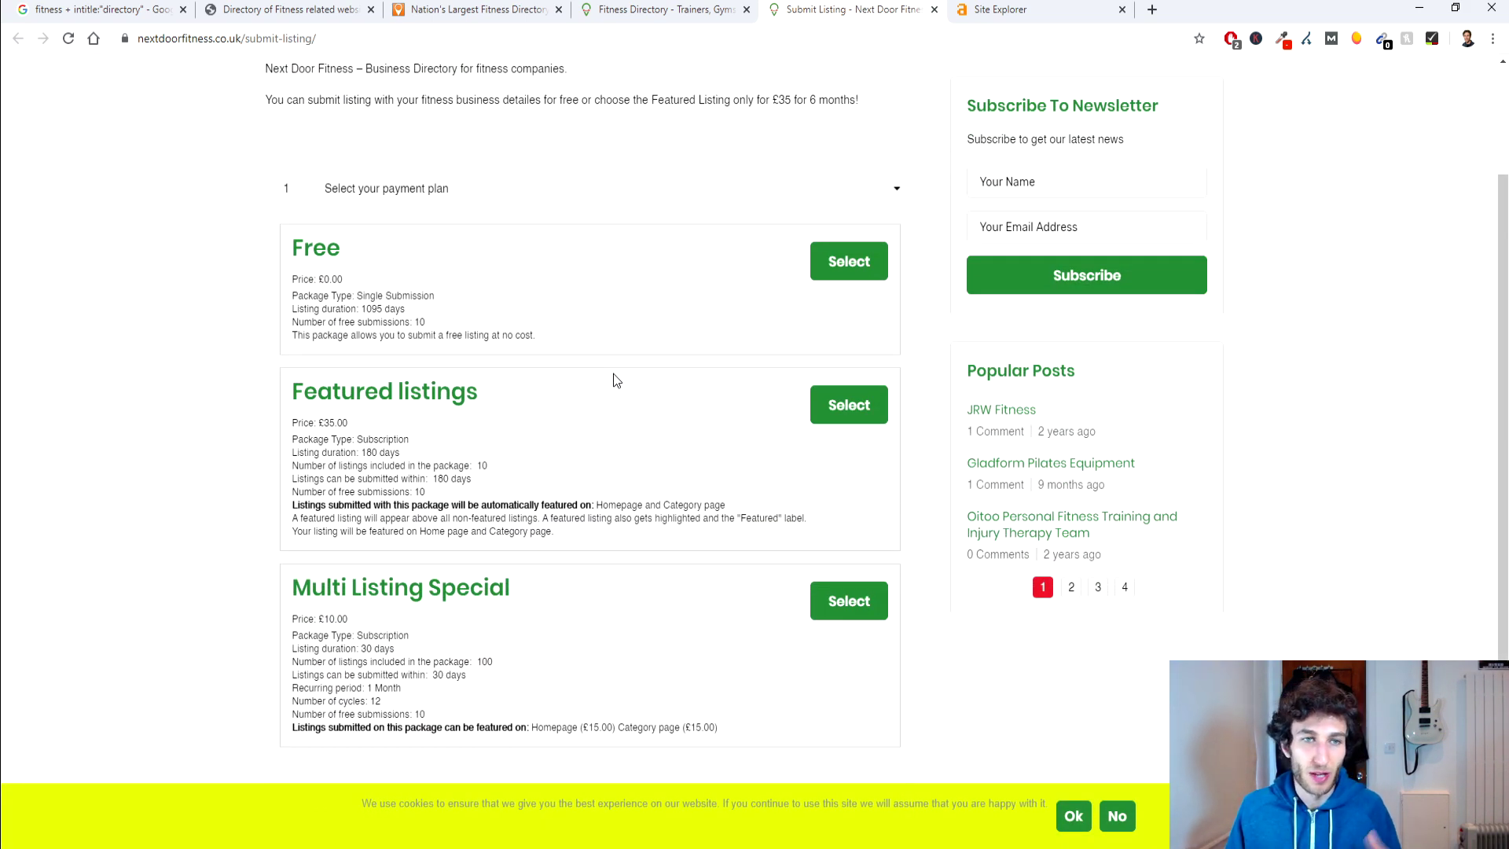
{"action": "scroll", "coordinate": [587, 368], "scroll_direction": "down", "scroll_amount": 2}
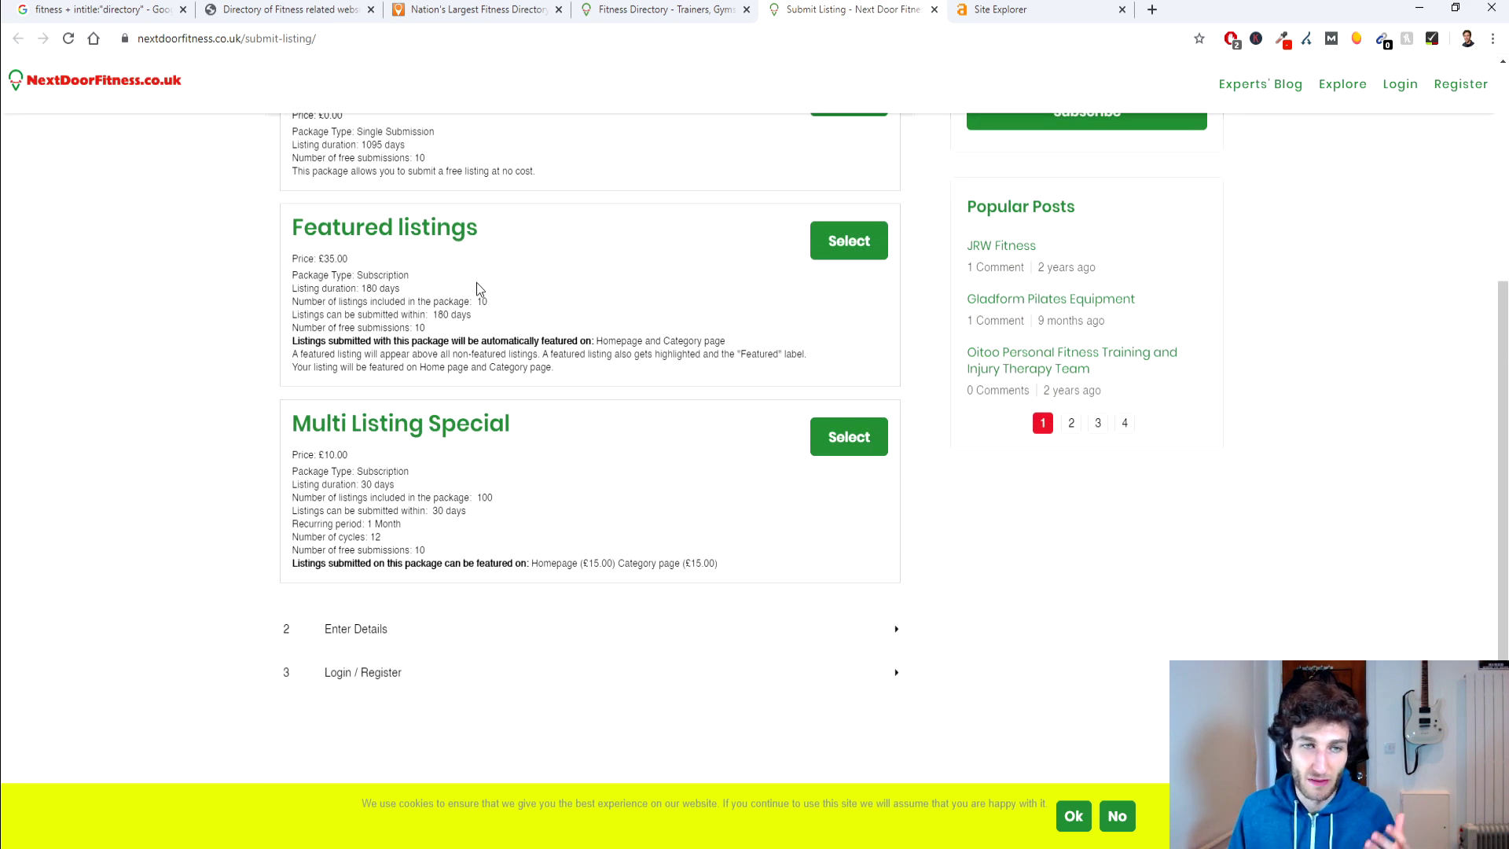
{"action": "scroll", "coordinate": [491, 308], "scroll_direction": "up", "scroll_amount": 2}
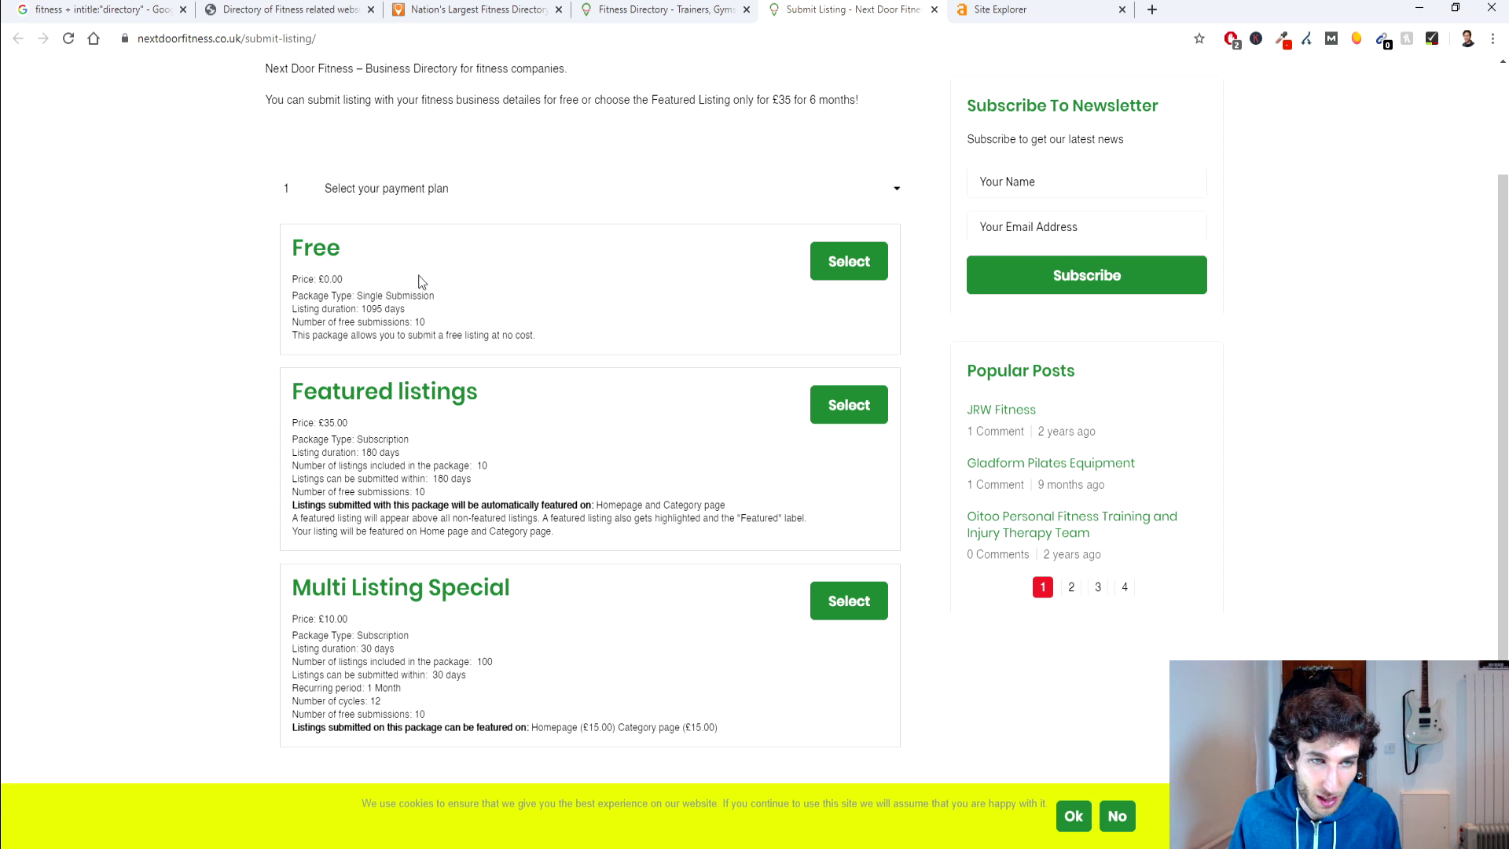
{"action": "left_click_drag", "start_coordinate": [299, 297], "coordinate": [334, 299]}
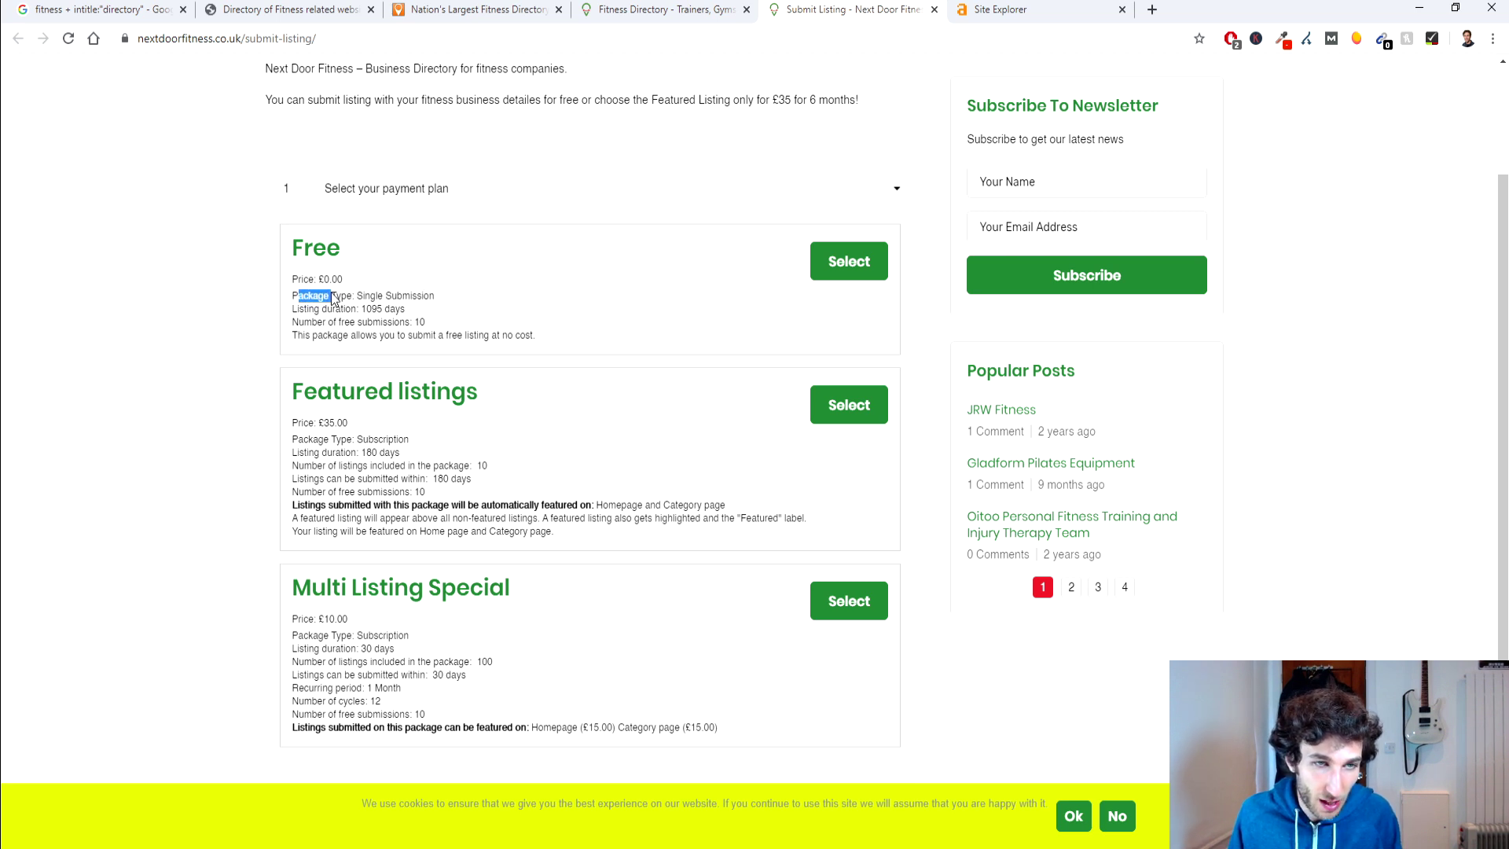
{"action": "left_click", "coordinate": [336, 302]}
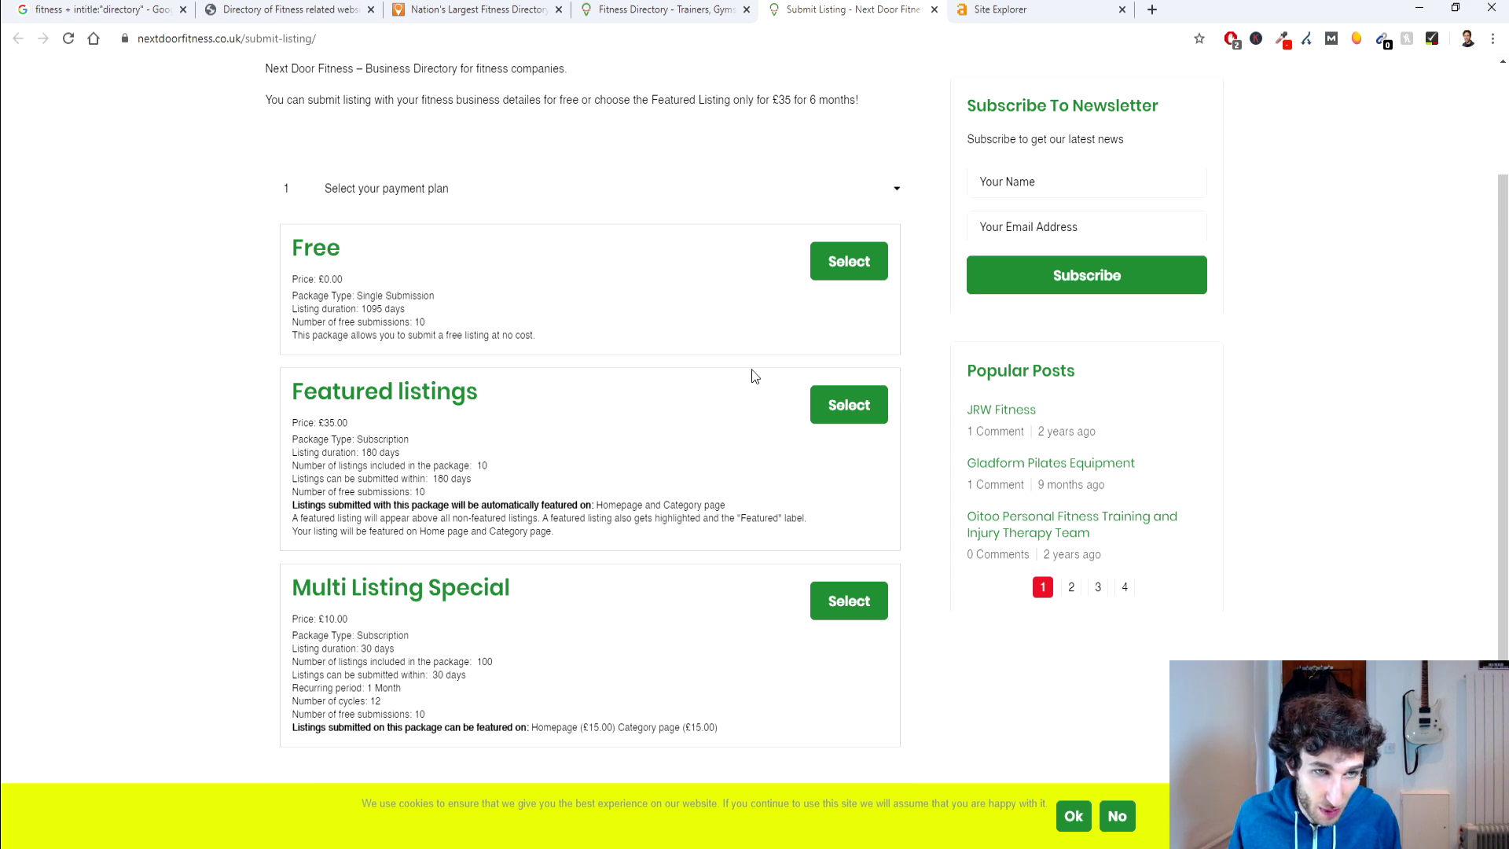
{"action": "scroll", "coordinate": [698, 374], "scroll_direction": "up", "scroll_amount": 3}
Choose the Free listing plan, then open the NextDoorFitness homepage in a new tab
{"action": "left_click", "coordinate": [867, 422]}
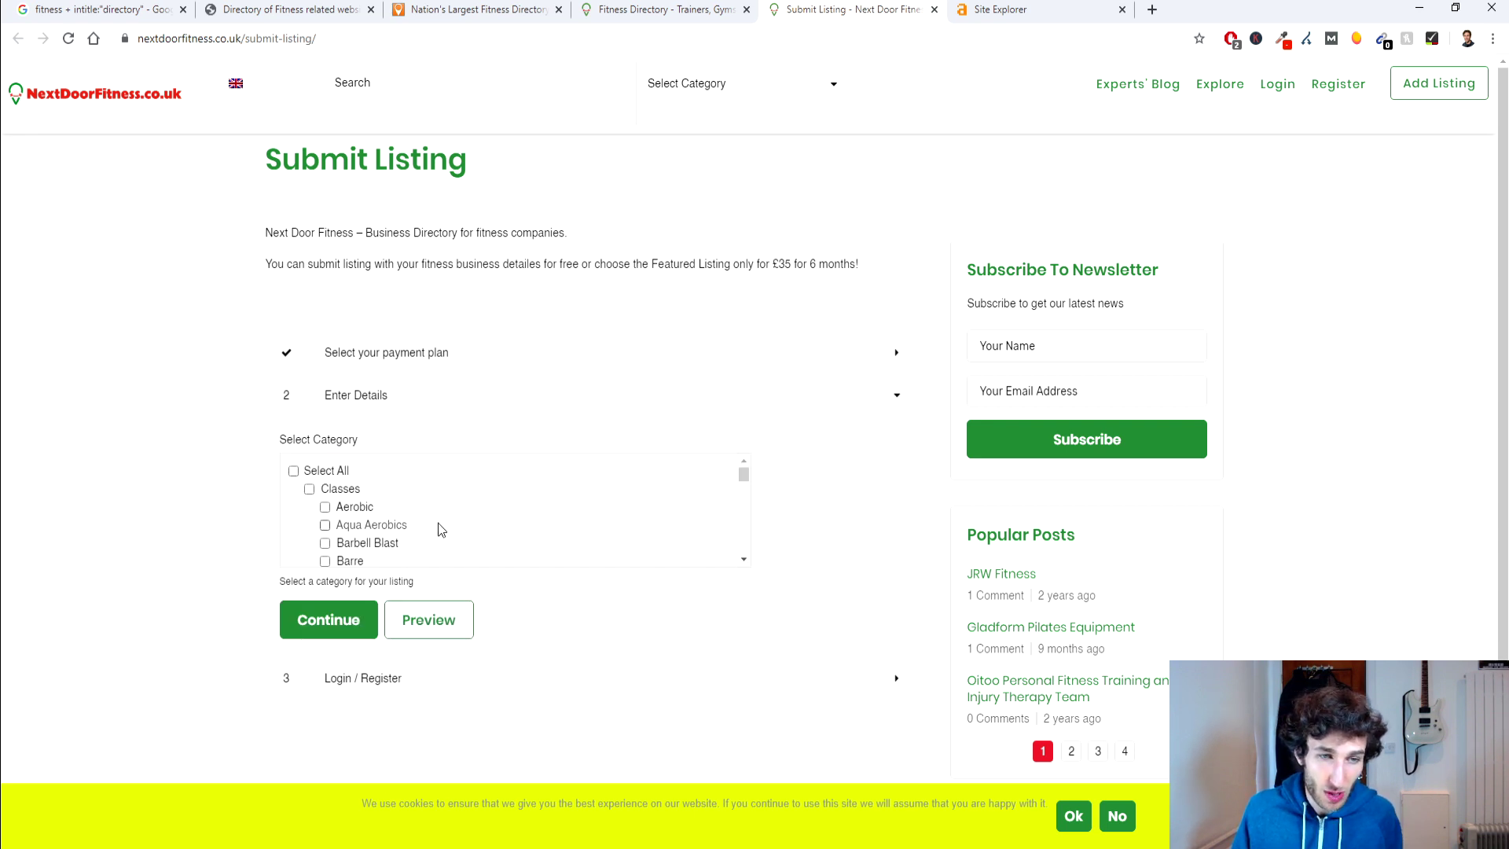
{"action": "scroll", "coordinate": [438, 528], "scroll_direction": "down", "scroll_amount": 1}
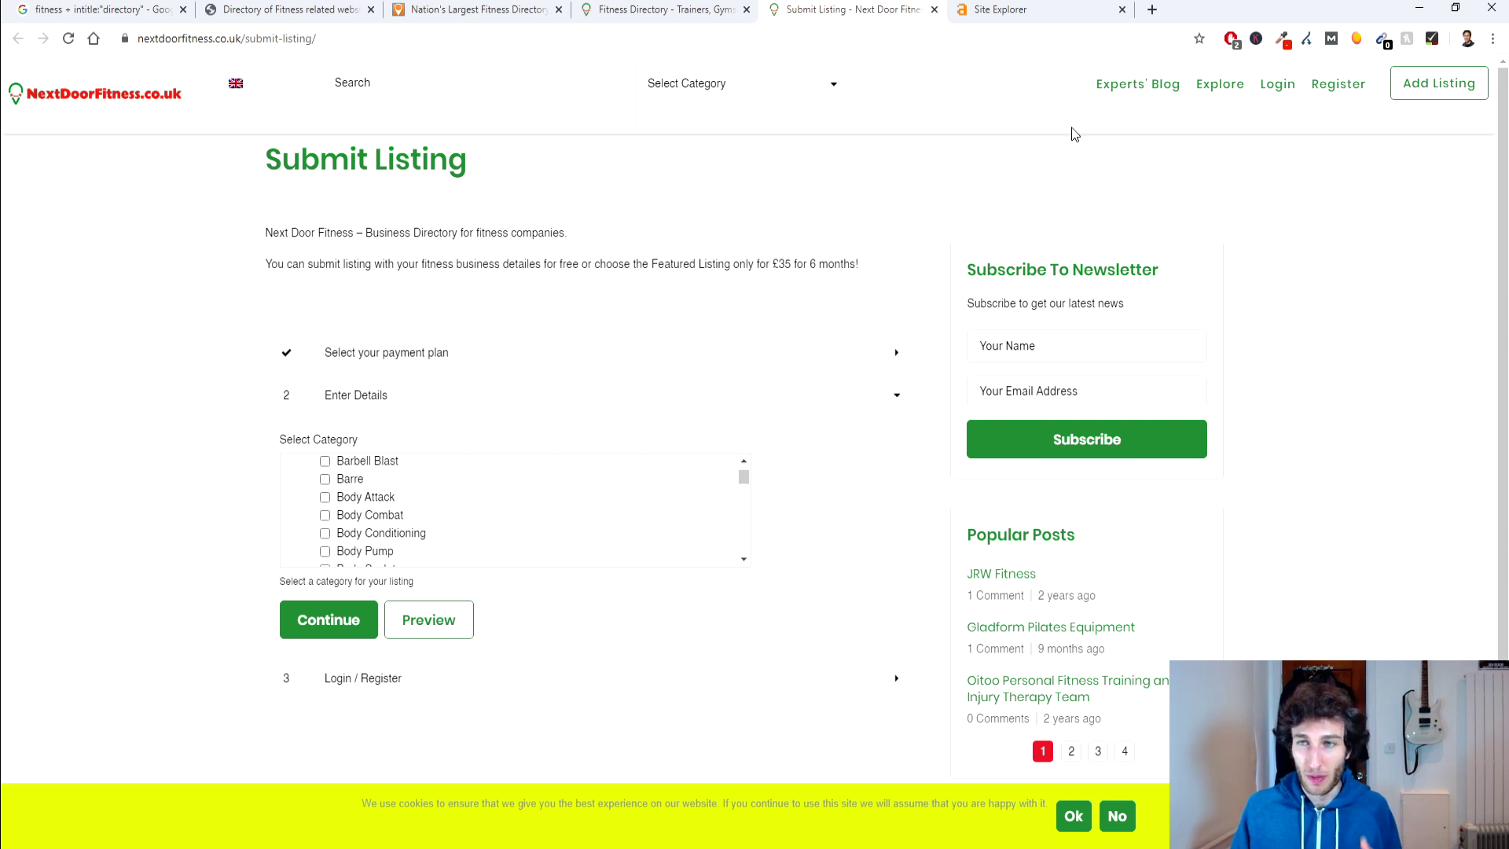
{"action": "middle_click", "coordinate": [146, 106]}
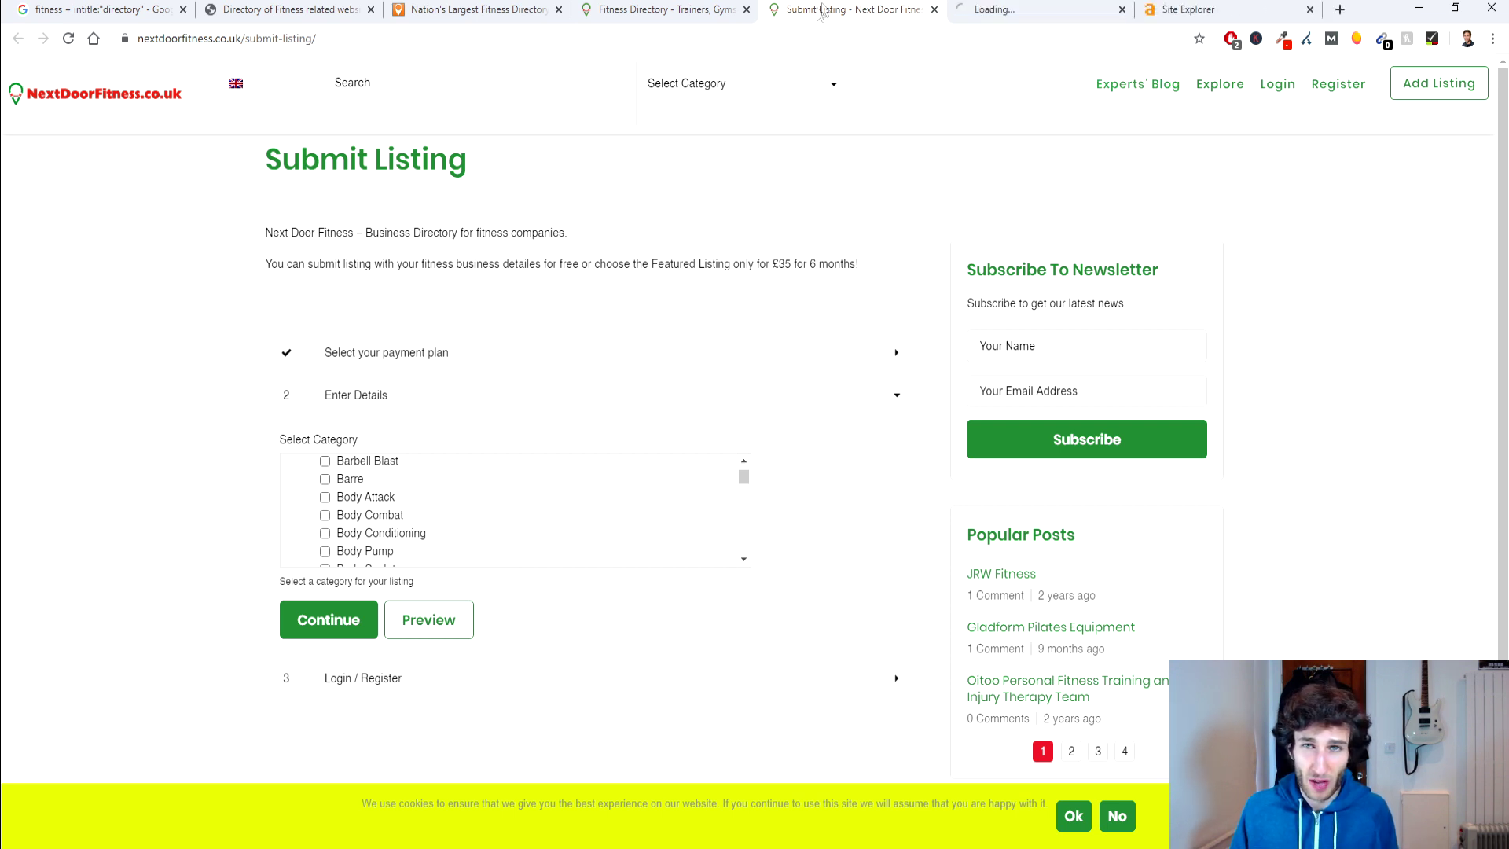
{"action": "left_click", "coordinate": [1015, 9]}
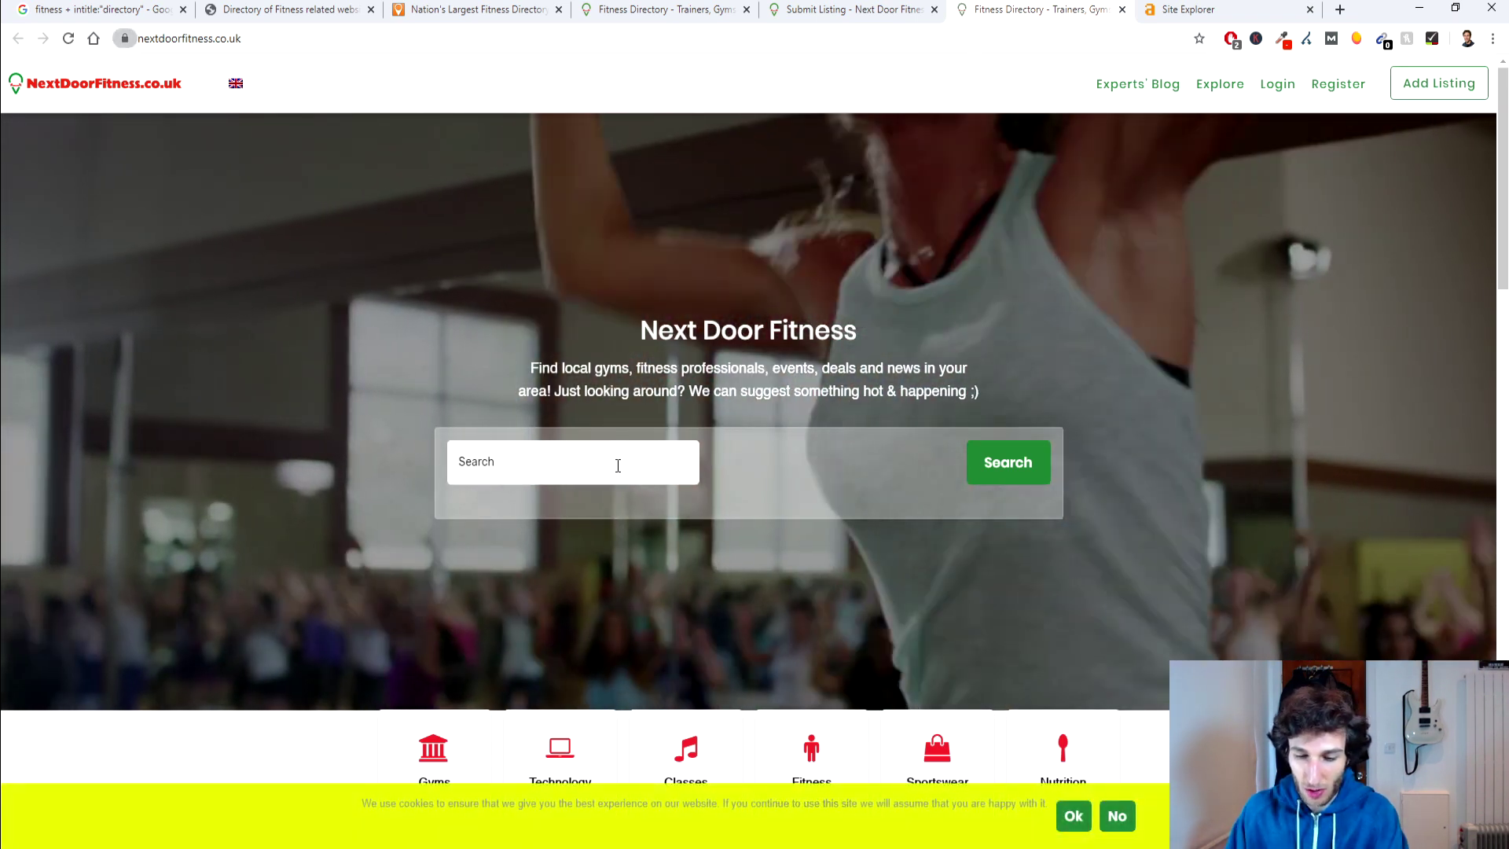
Search the directory for 'fitness', open the Fit2thebeat listing and inspect its Website link
{"action": "left_click", "coordinate": [618, 466]}
{"action": "type", "text": "fitness"}
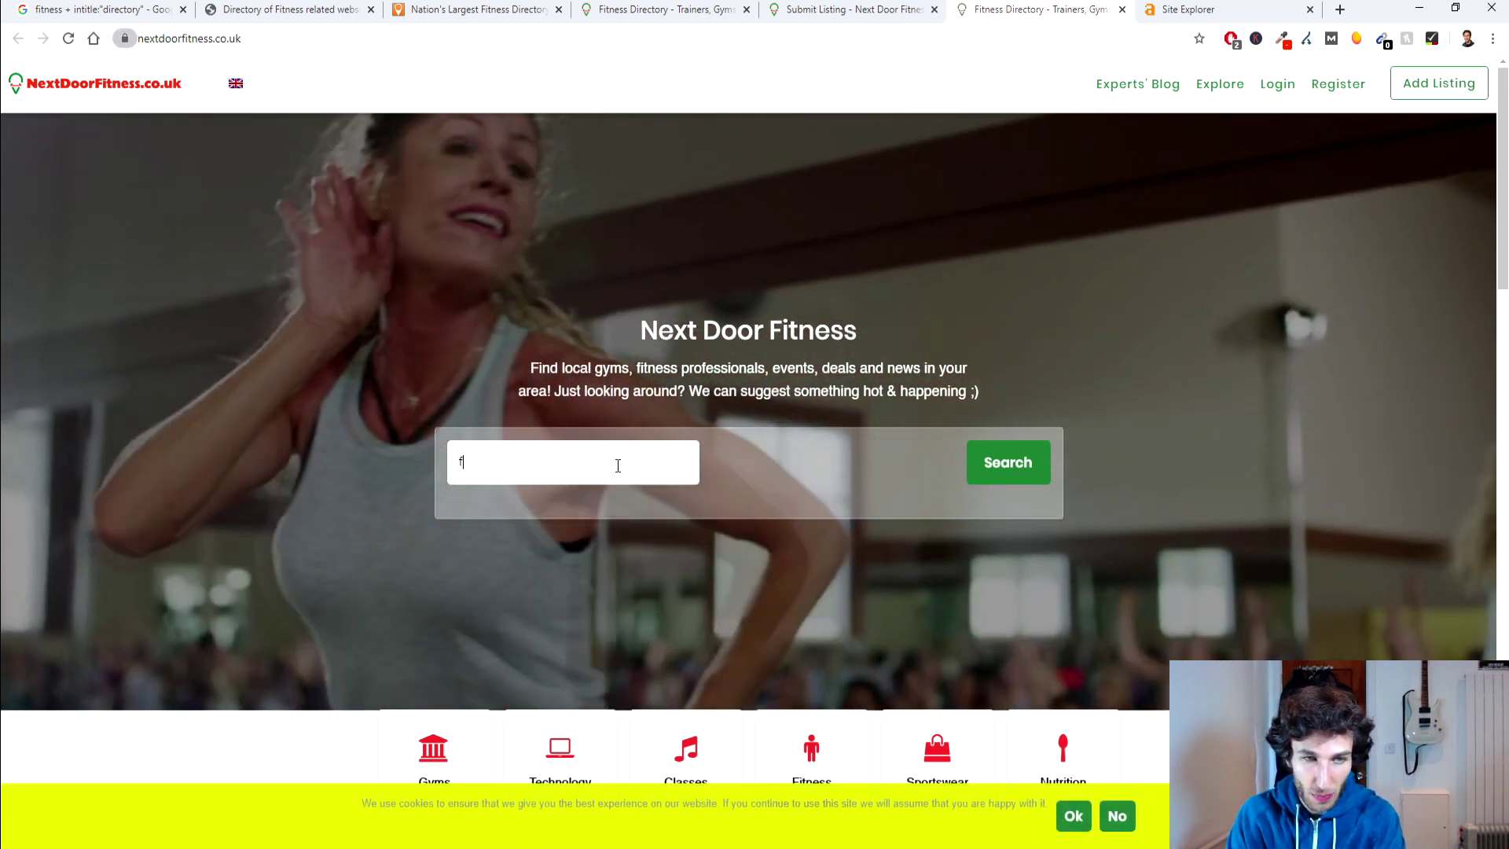
{"action": "key", "text": "Return"}
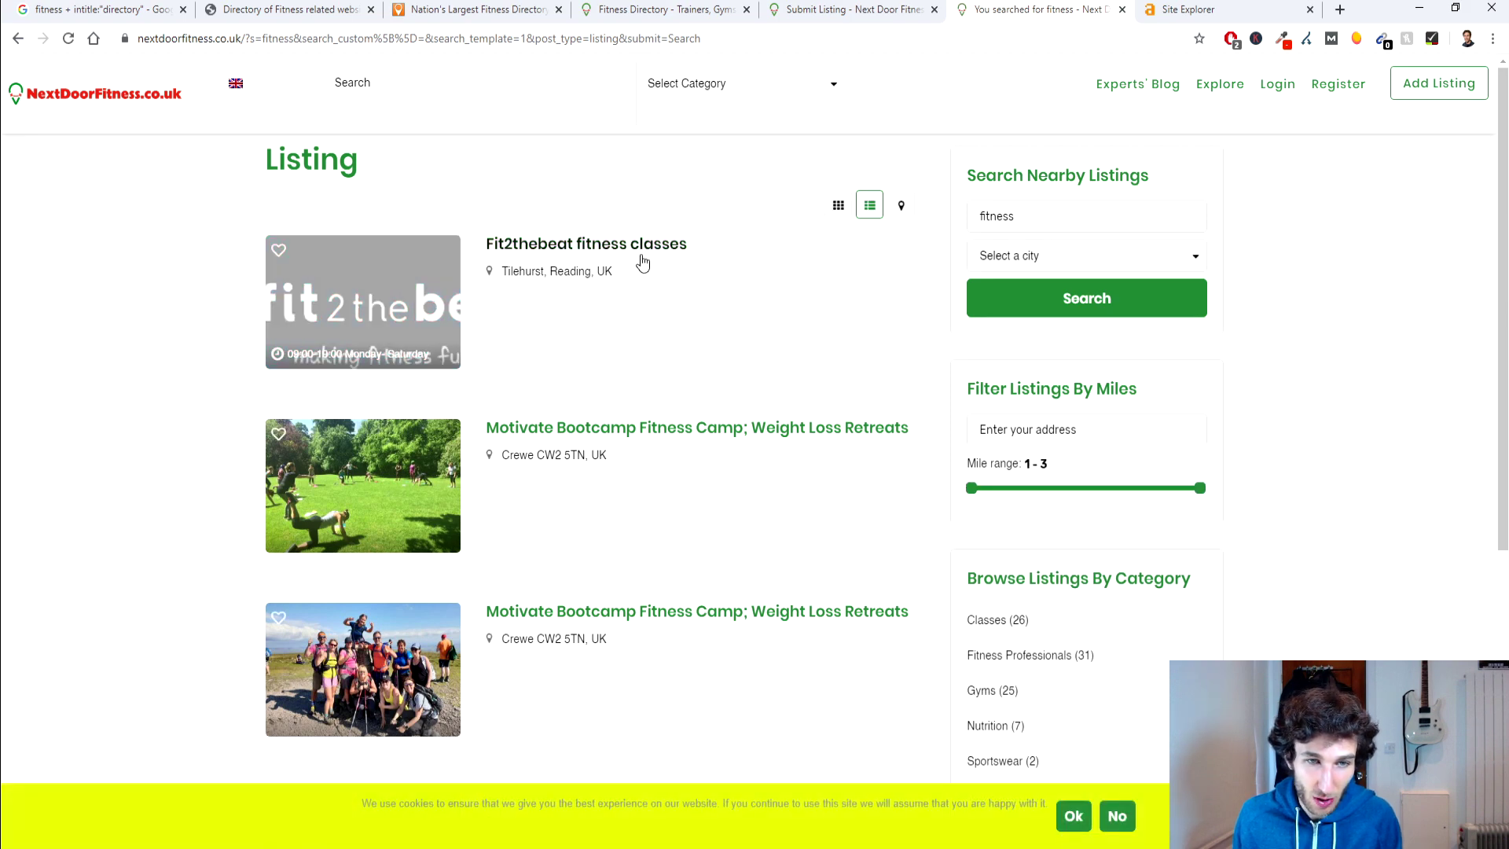
{"action": "left_click", "coordinate": [642, 261]}
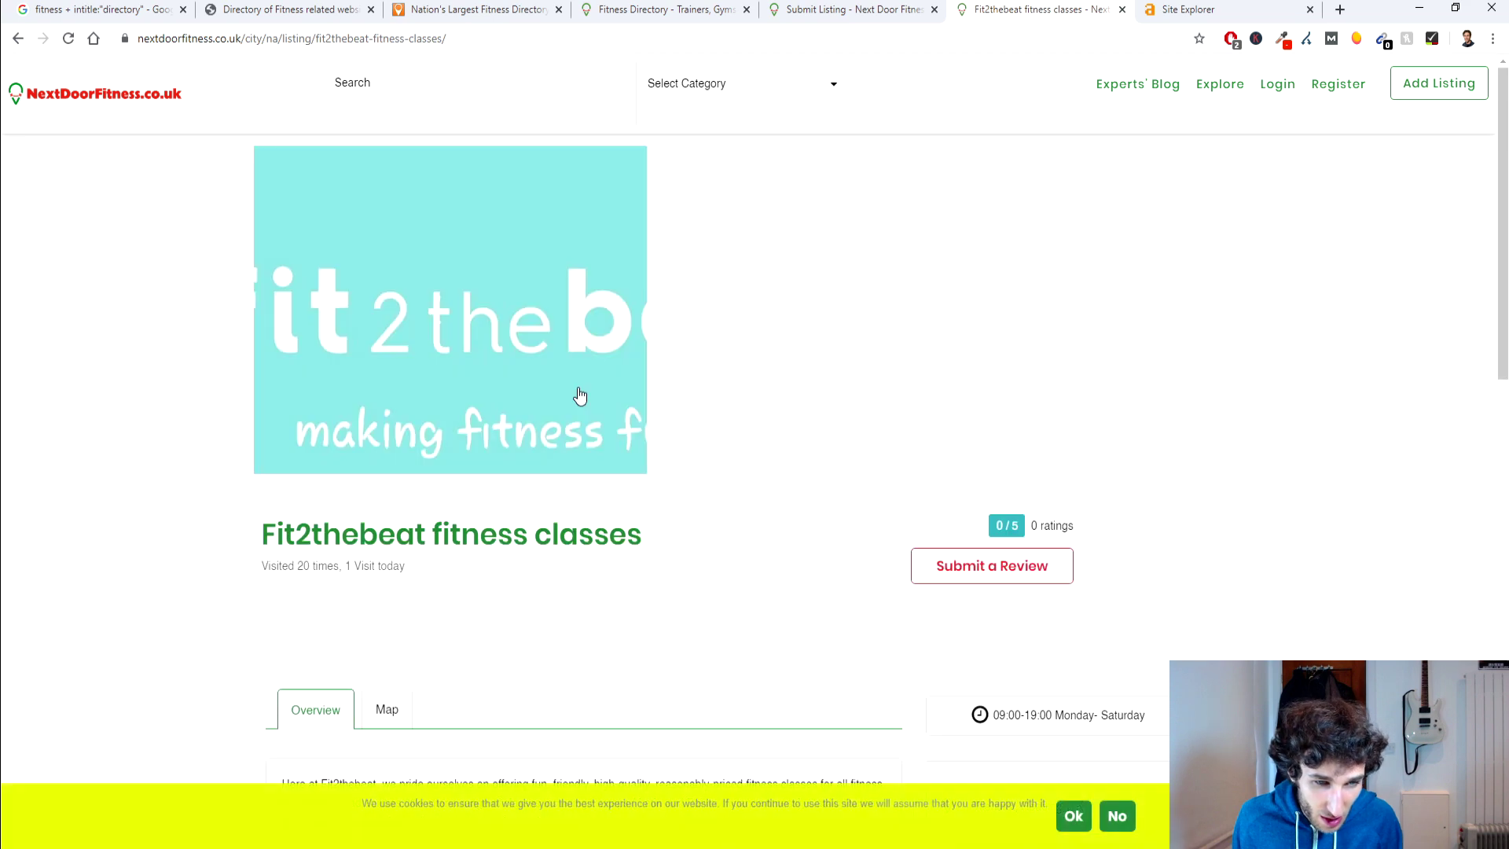
{"action": "scroll", "coordinate": [579, 387], "scroll_direction": "down", "scroll_amount": 5}
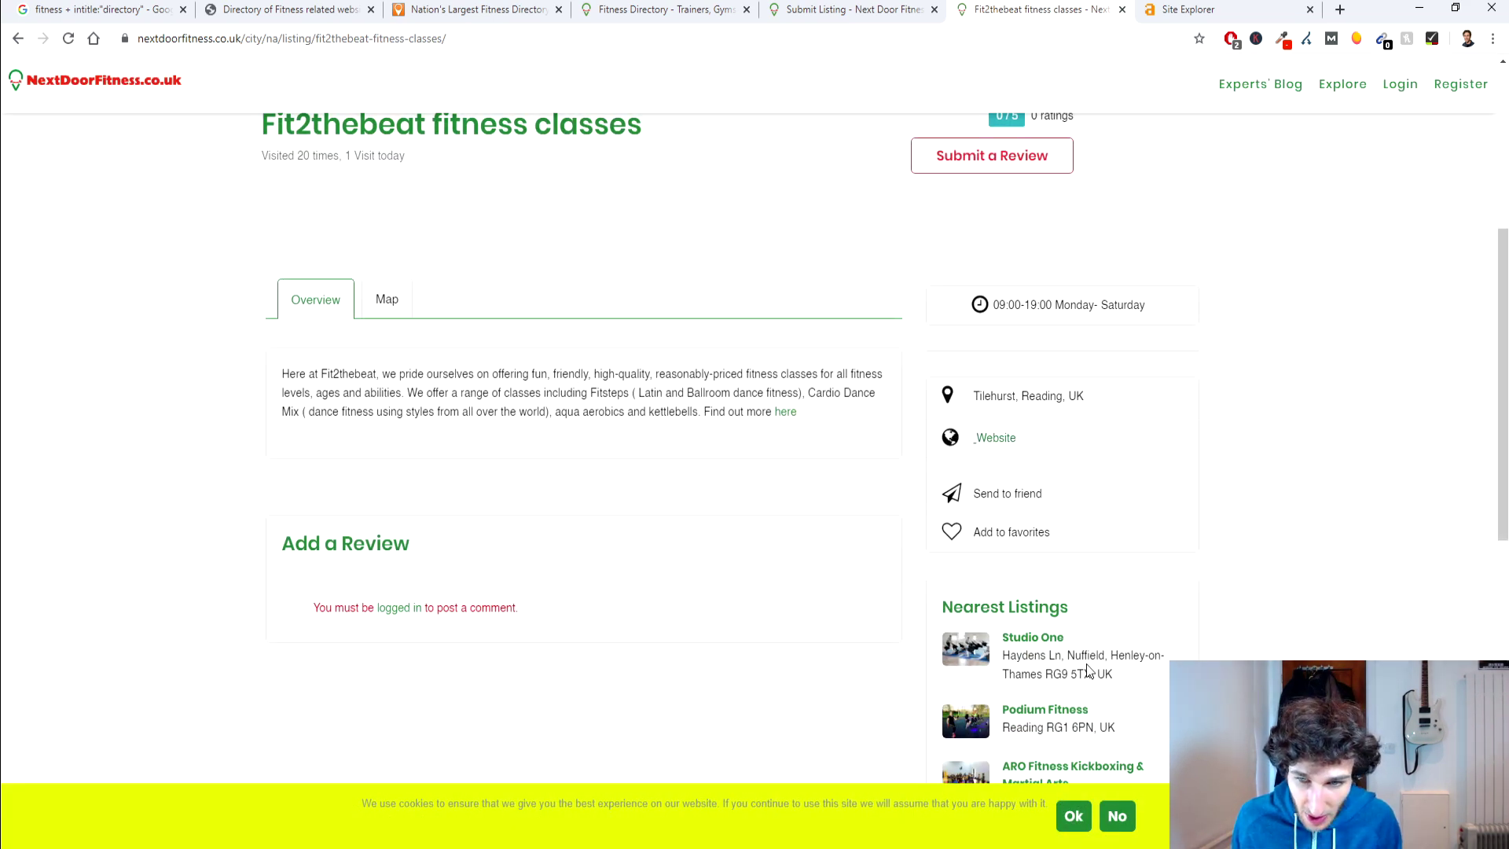
{"action": "key", "text": "ctrl+shift+i"}
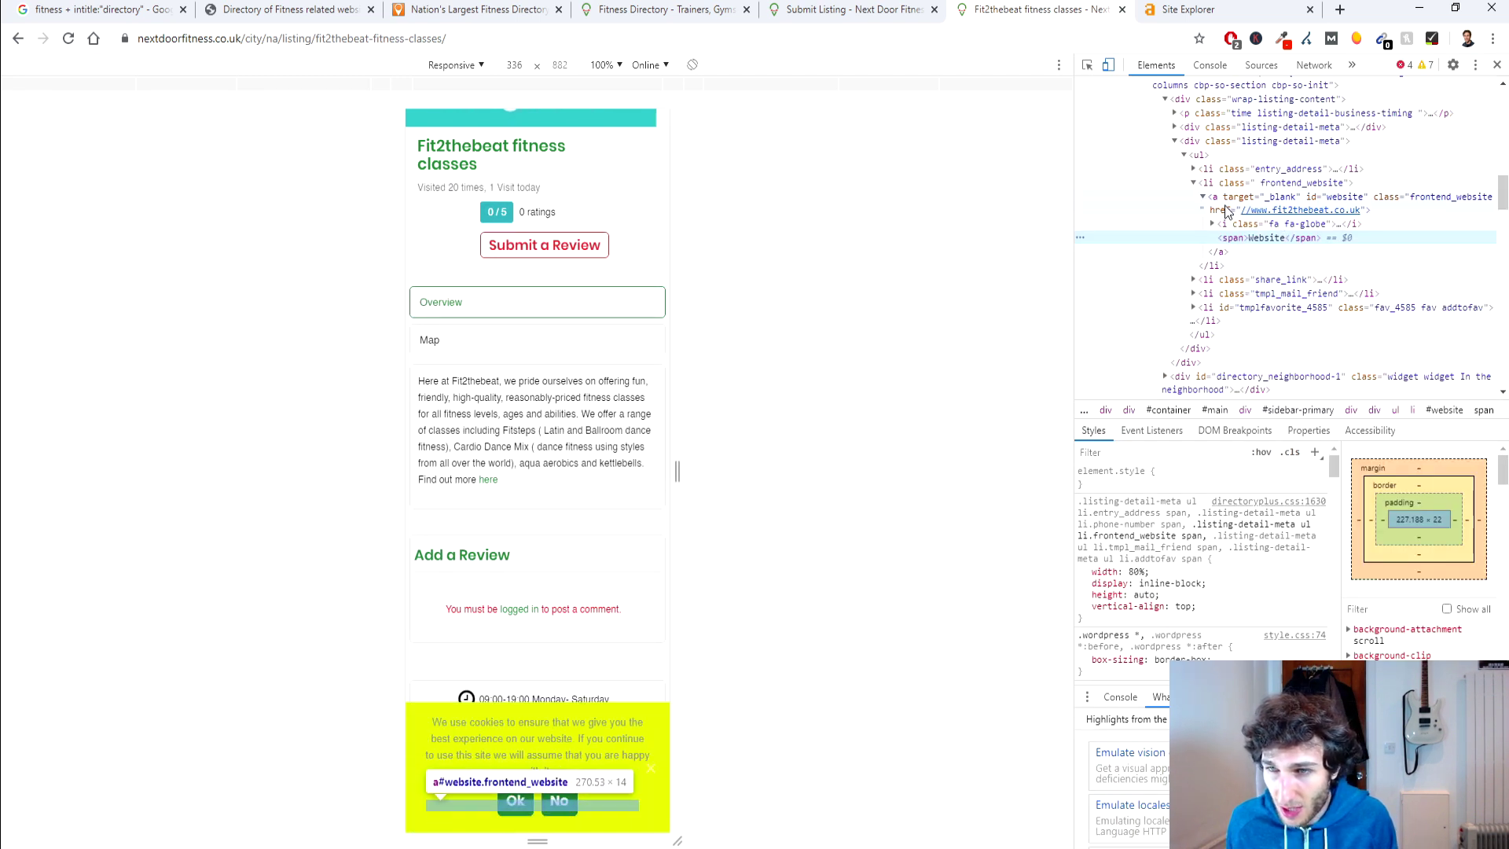
{"action": "left_click", "coordinate": [1496, 64]}
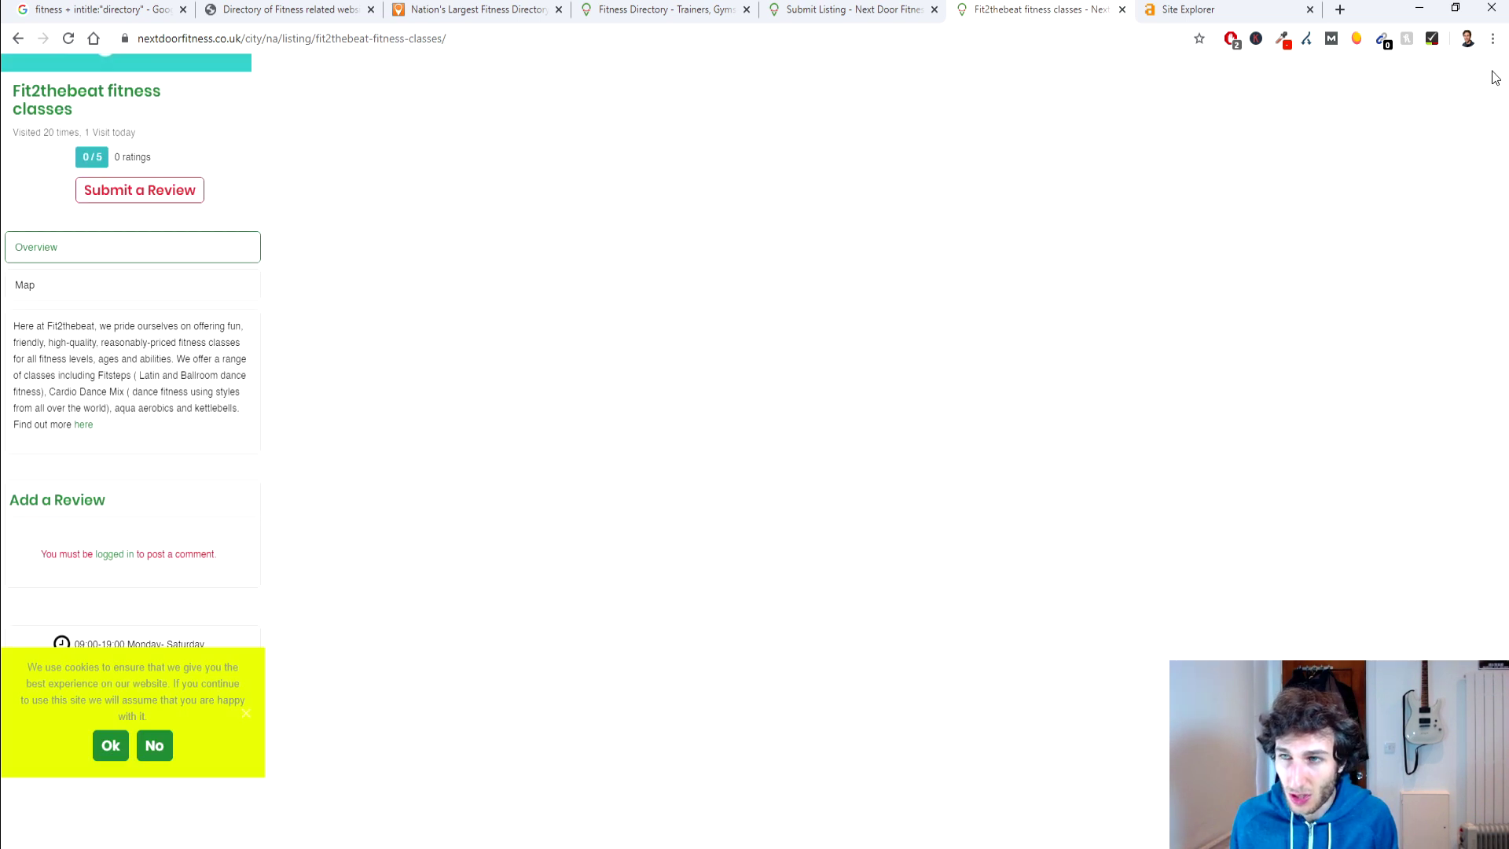
{"action": "scroll", "coordinate": [779, 392], "scroll_direction": "up", "scroll_amount": 1}
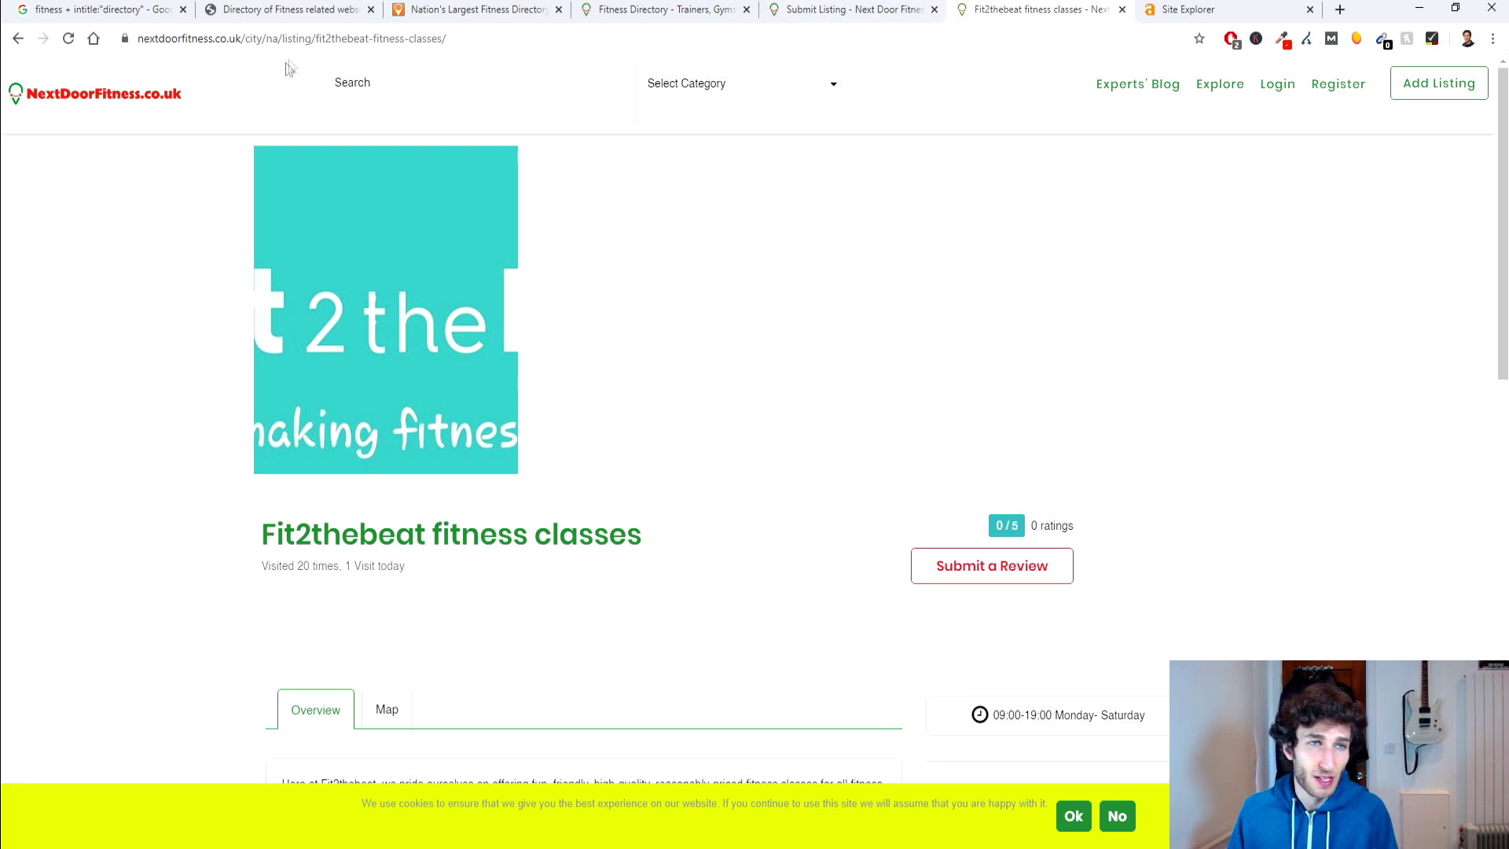
Look up nextdoorfitness.co.uk in Ahrefs Site Explorer
{"action": "left_click_drag", "start_coordinate": [244, 44], "coordinate": [39, 44]}
{"action": "key", "text": "ctrl+c"}
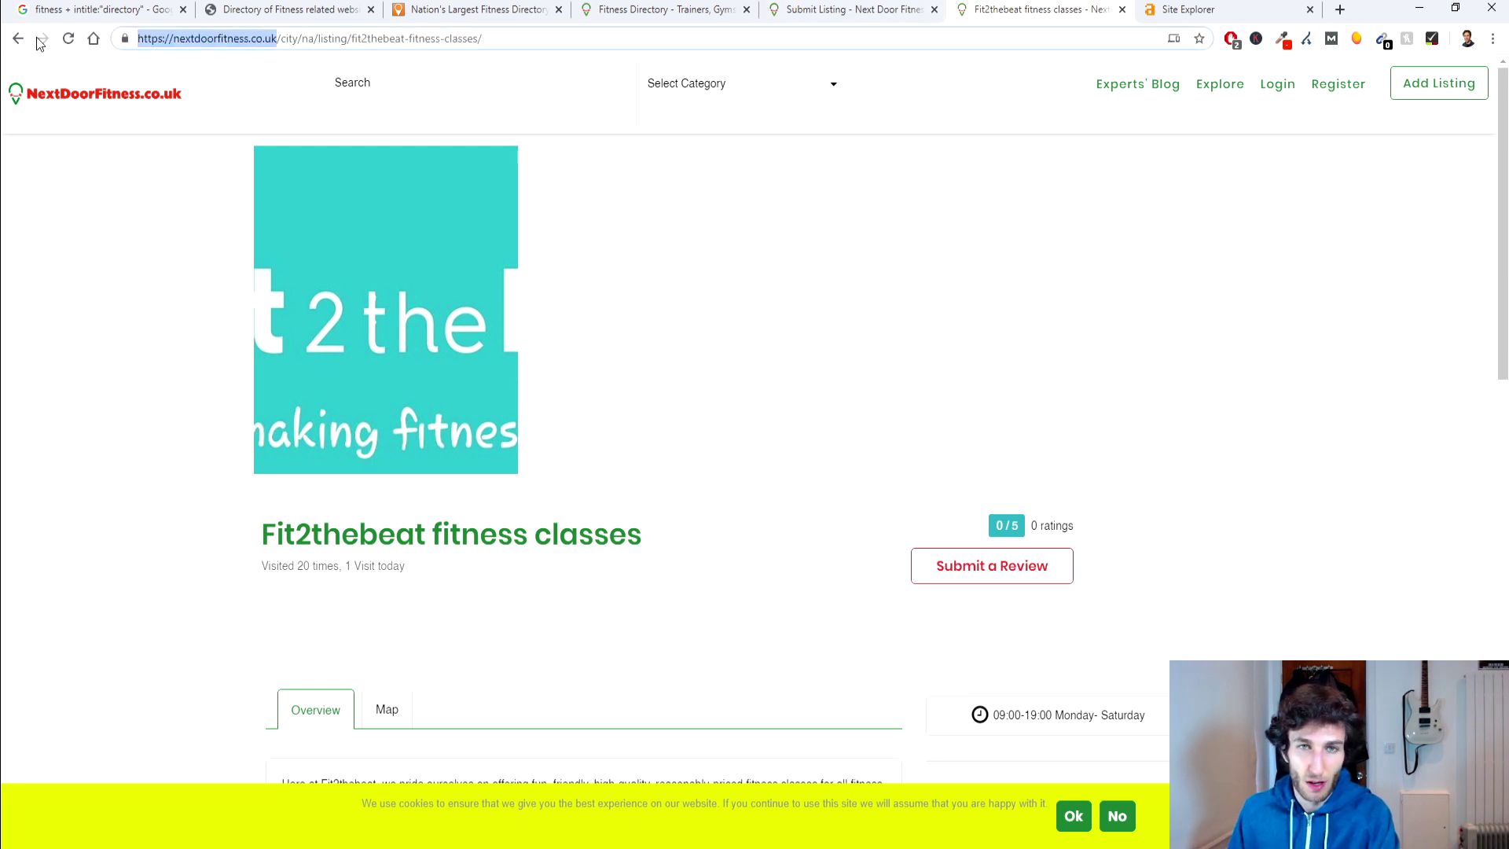
{"action": "left_click", "coordinate": [1261, 14]}
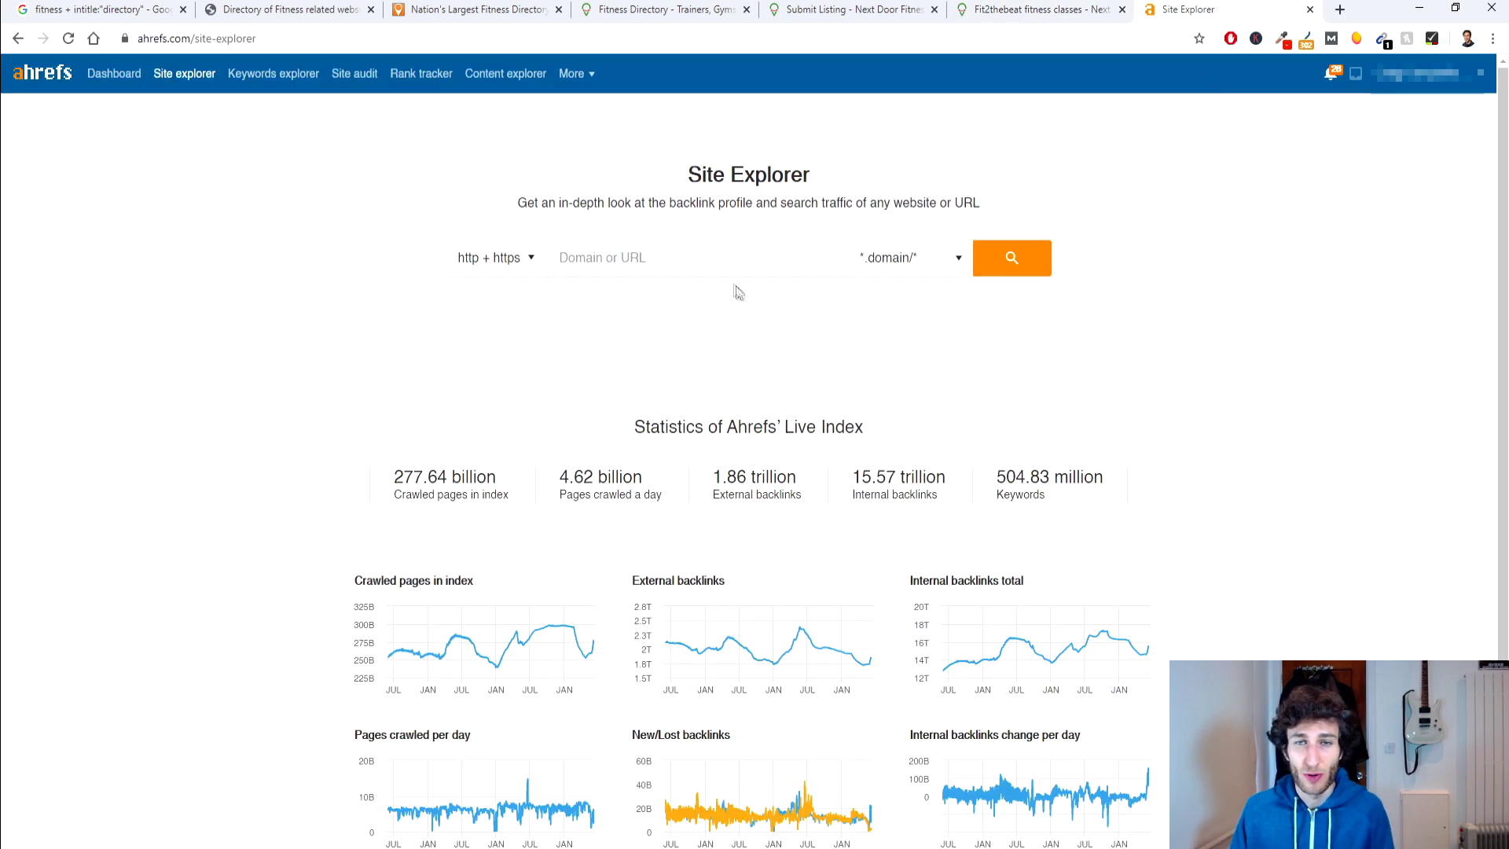
{"action": "key", "text": "ctrl+v"}
{"action": "left_click", "coordinate": [1006, 259]}
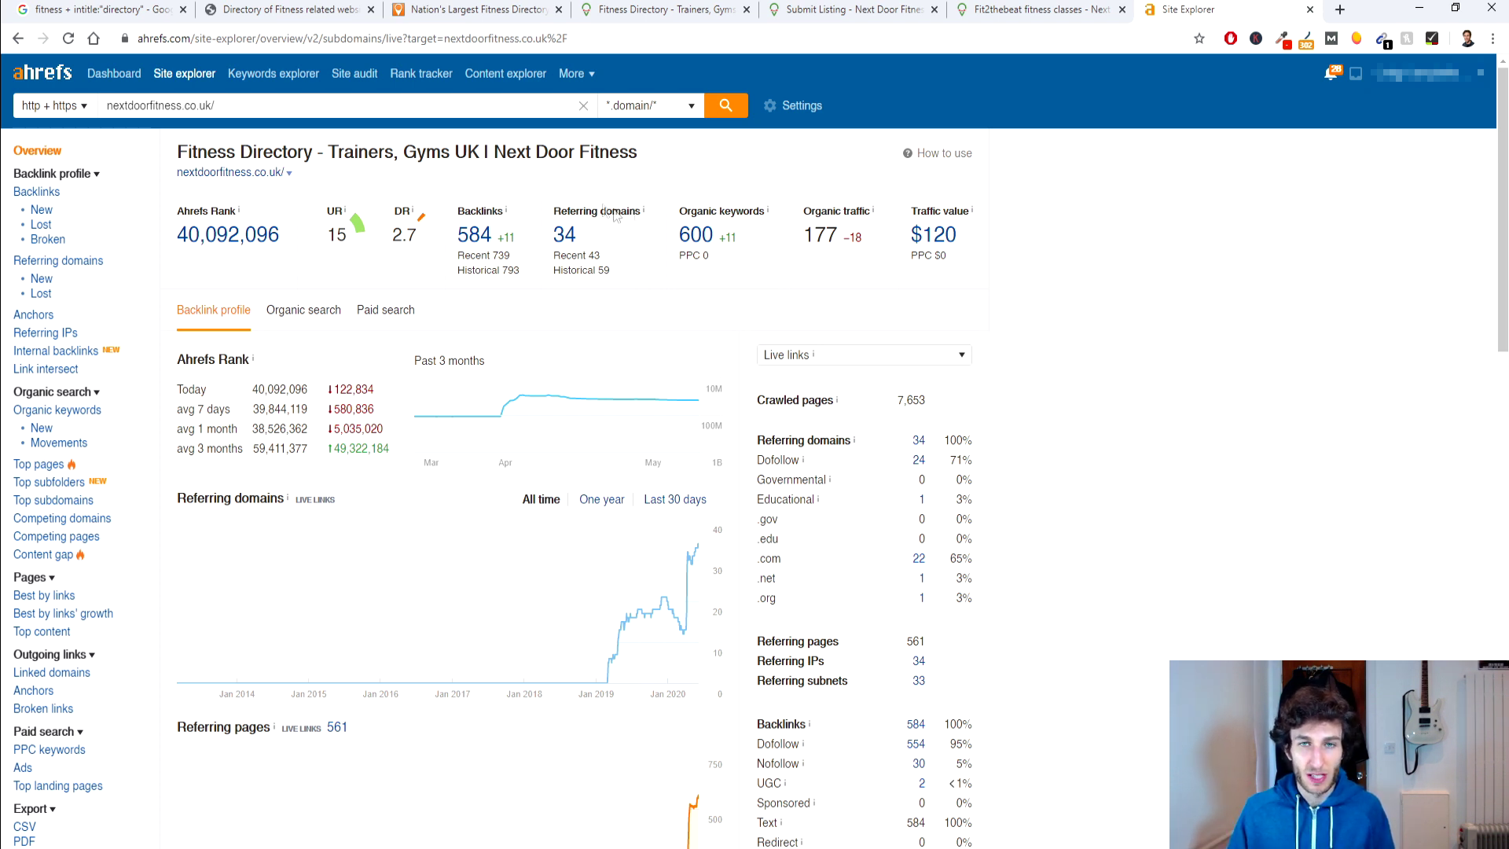
Note the 177 organic traffic figure and return to the Google results
{"action": "left_click_drag", "start_coordinate": [805, 233], "coordinate": [837, 230]}
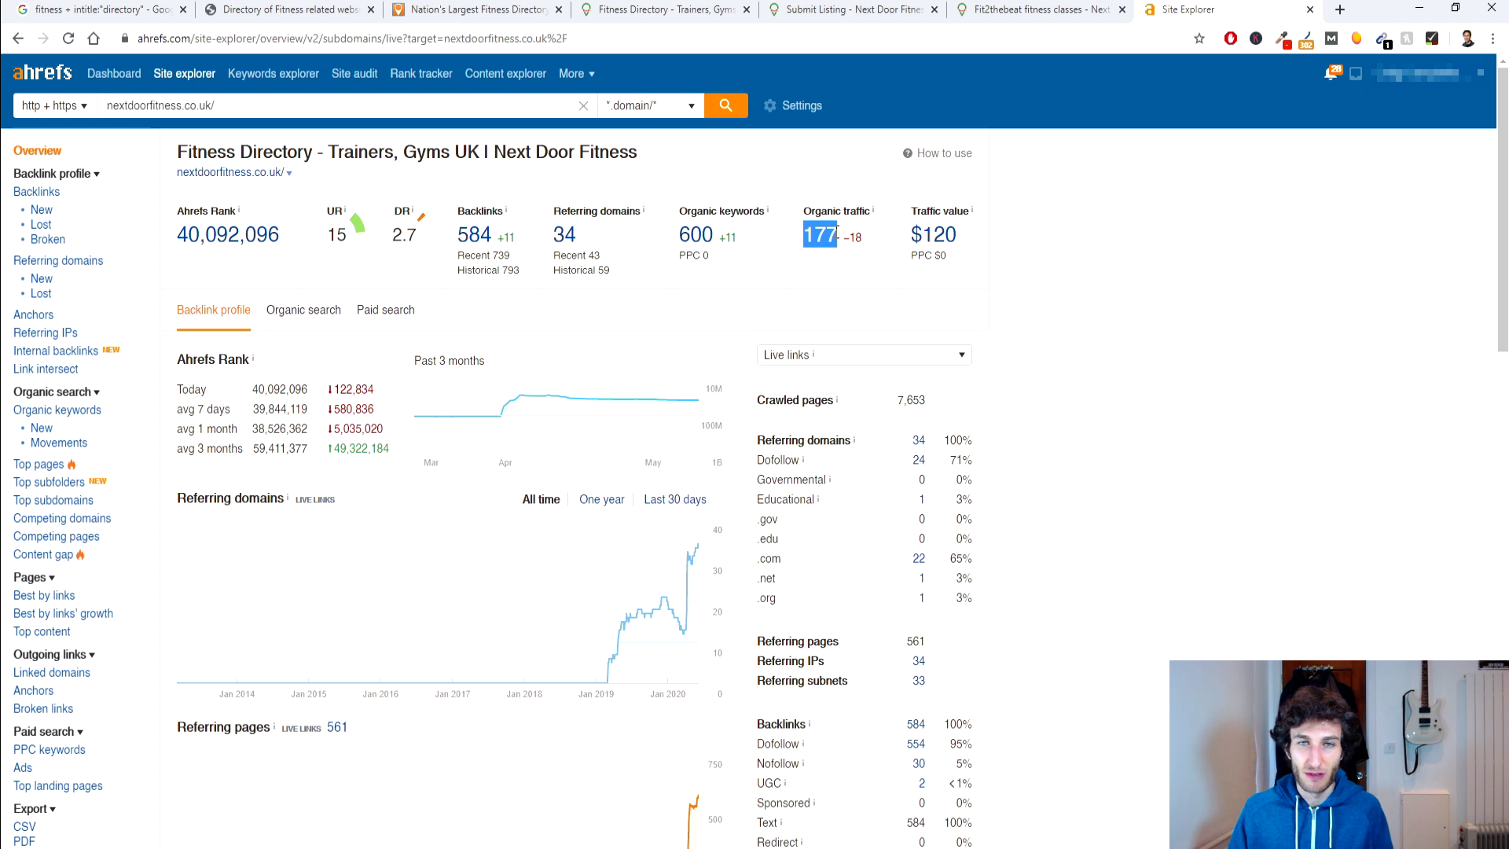
{"action": "left_click", "coordinate": [792, 169]}
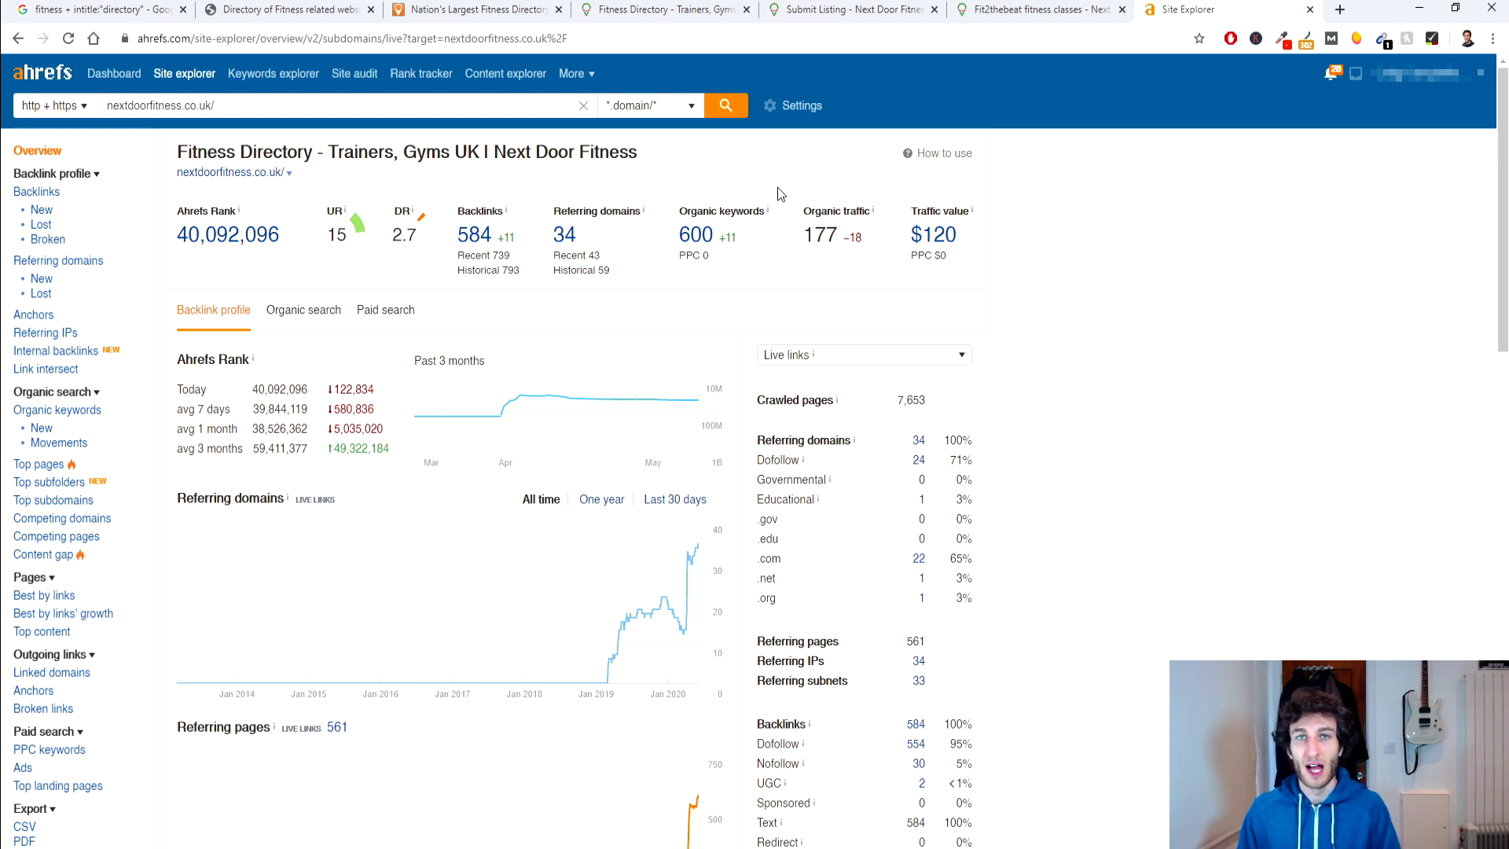
{"action": "key", "text": "ctrl+Tab"}
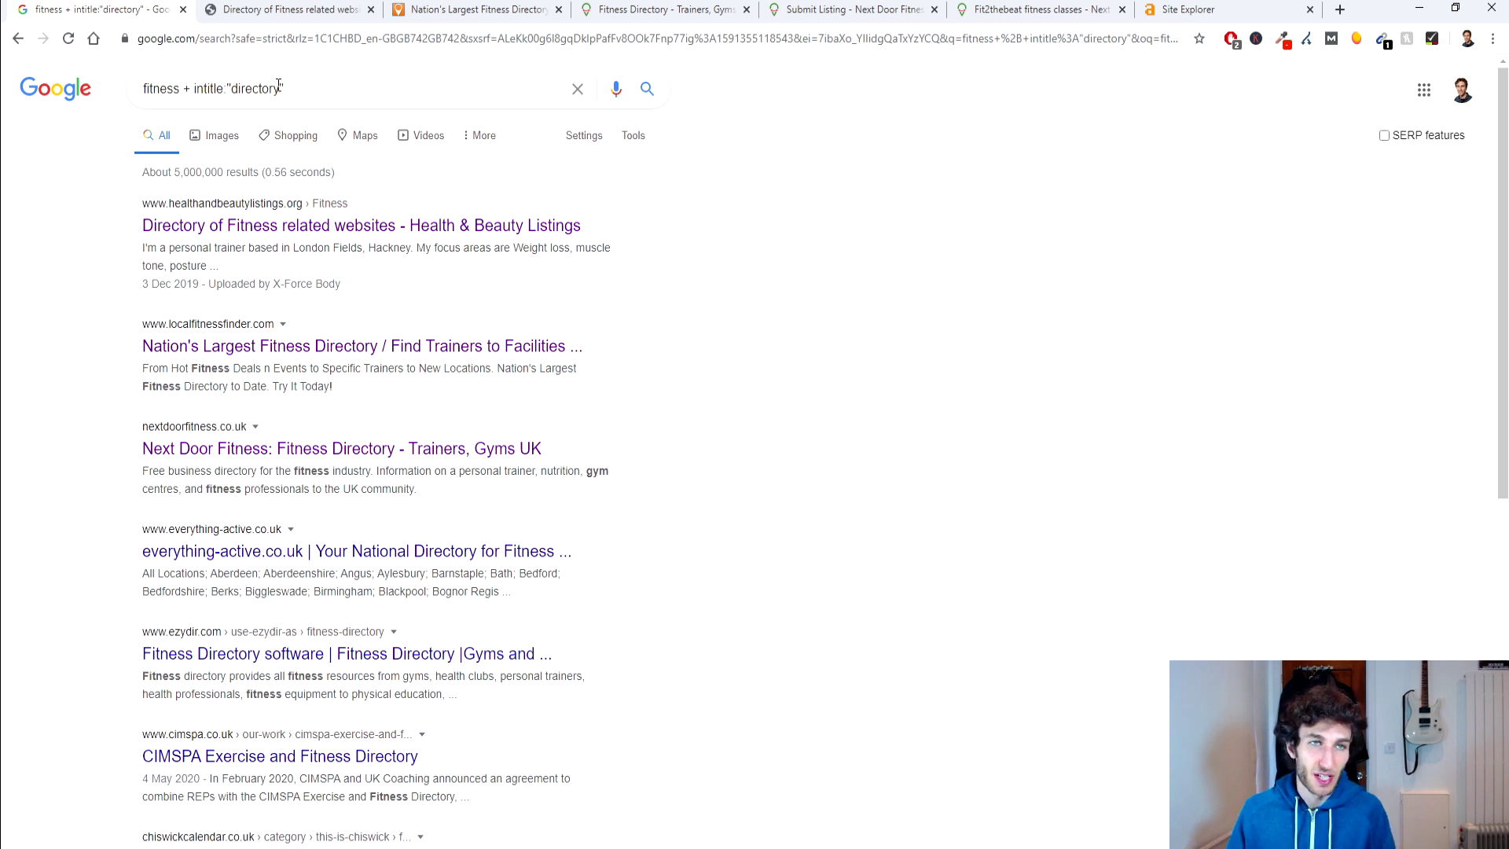
Search fitness + intitle:"directory london" and open the London Business Directory result in a new tab
{"action": "left_click", "coordinate": [280, 86]}
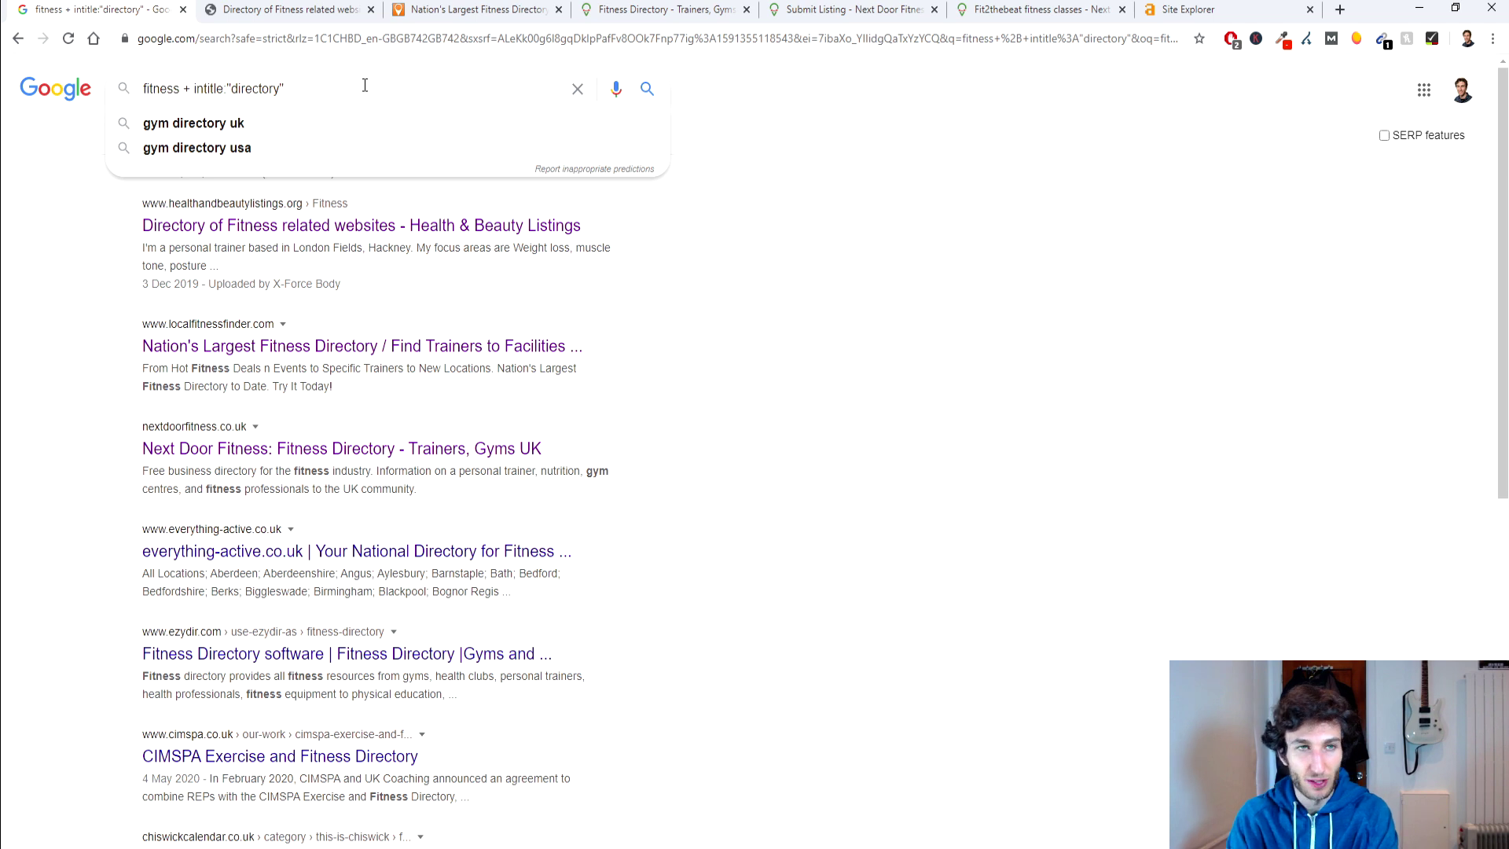
{"action": "type", "text": "london"}
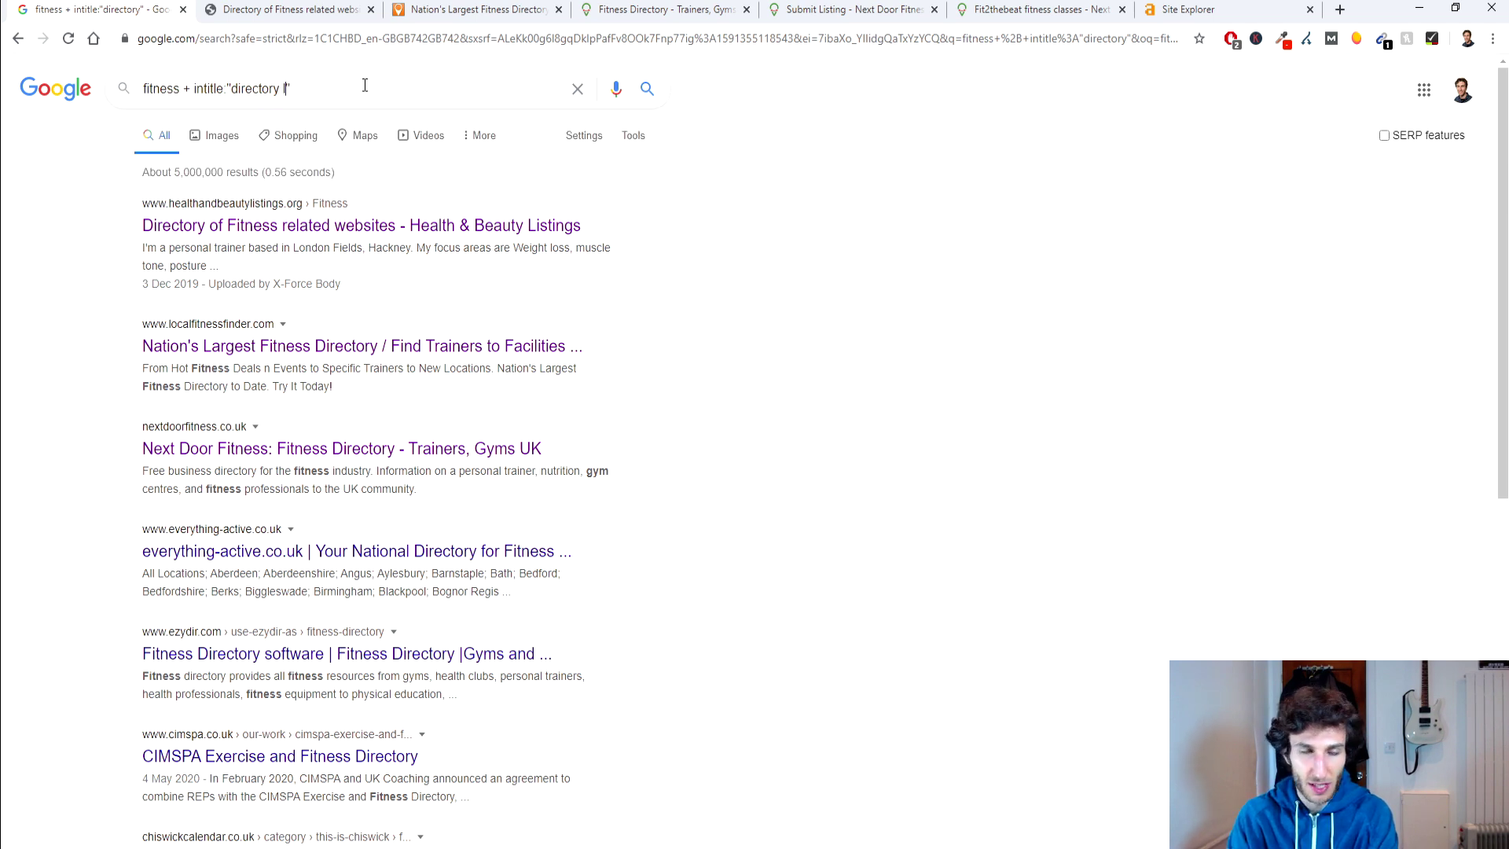
{"action": "key", "text": "Return"}
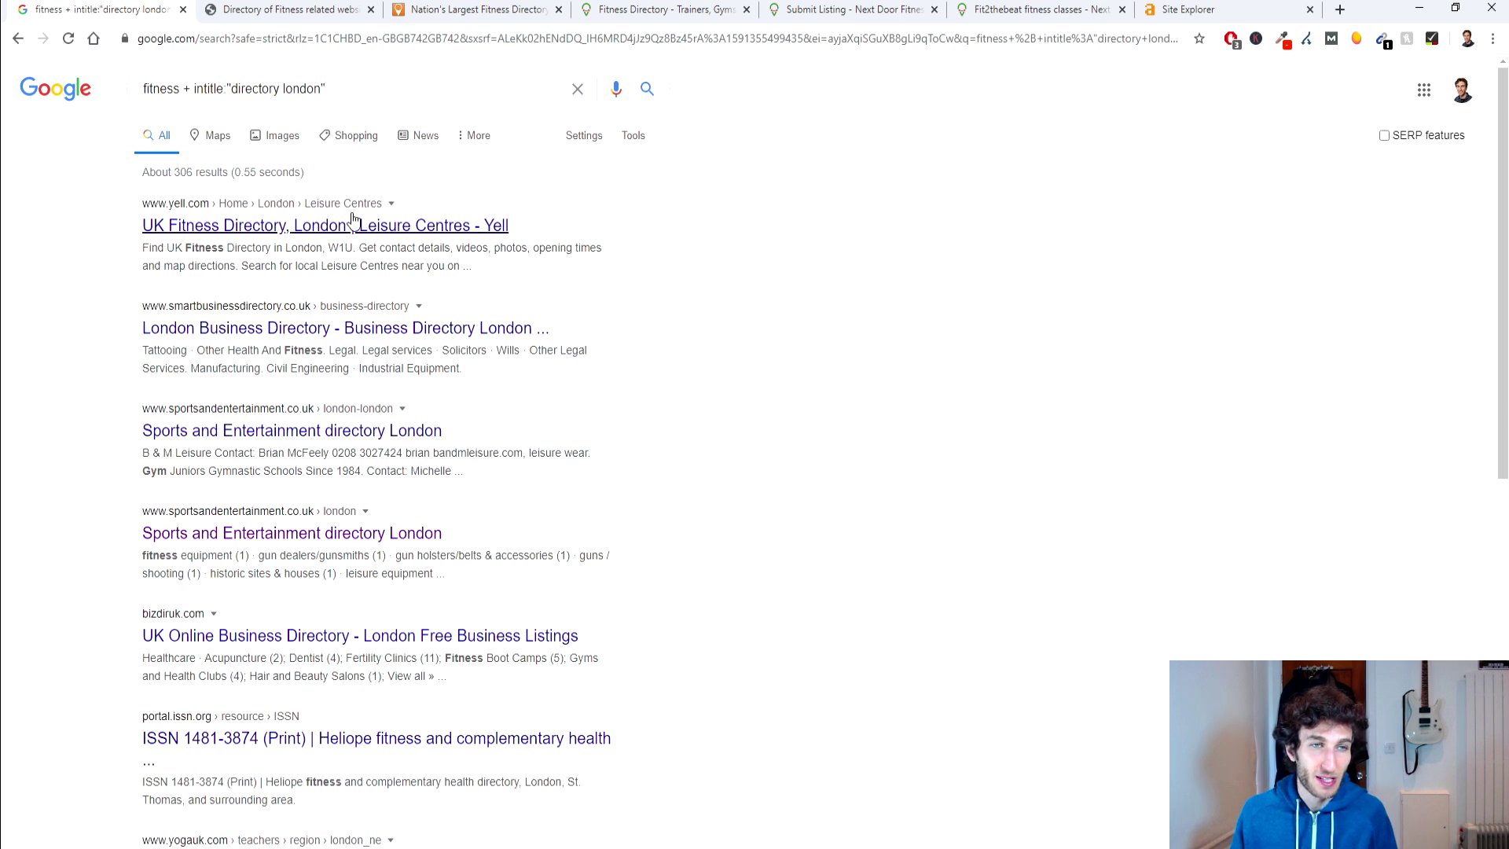
{"action": "middle_click", "coordinate": [261, 330]}
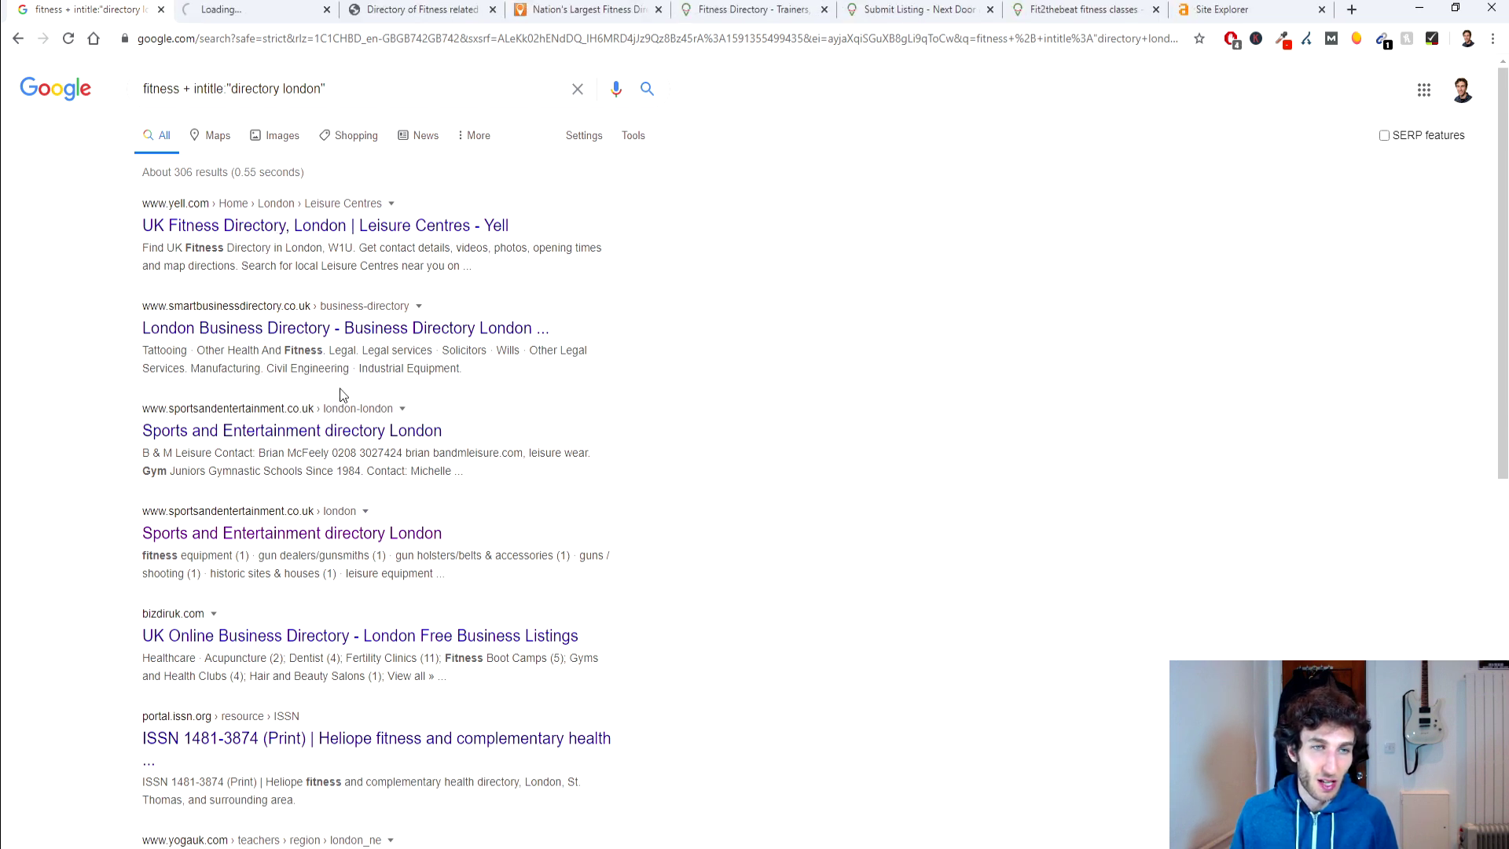
Find 'fitness' on the London Business Directory and browse its Fitness in London listings
{"action": "key", "text": "ctrl+Tab"}
{"action": "key", "text": "ctrl+f"}
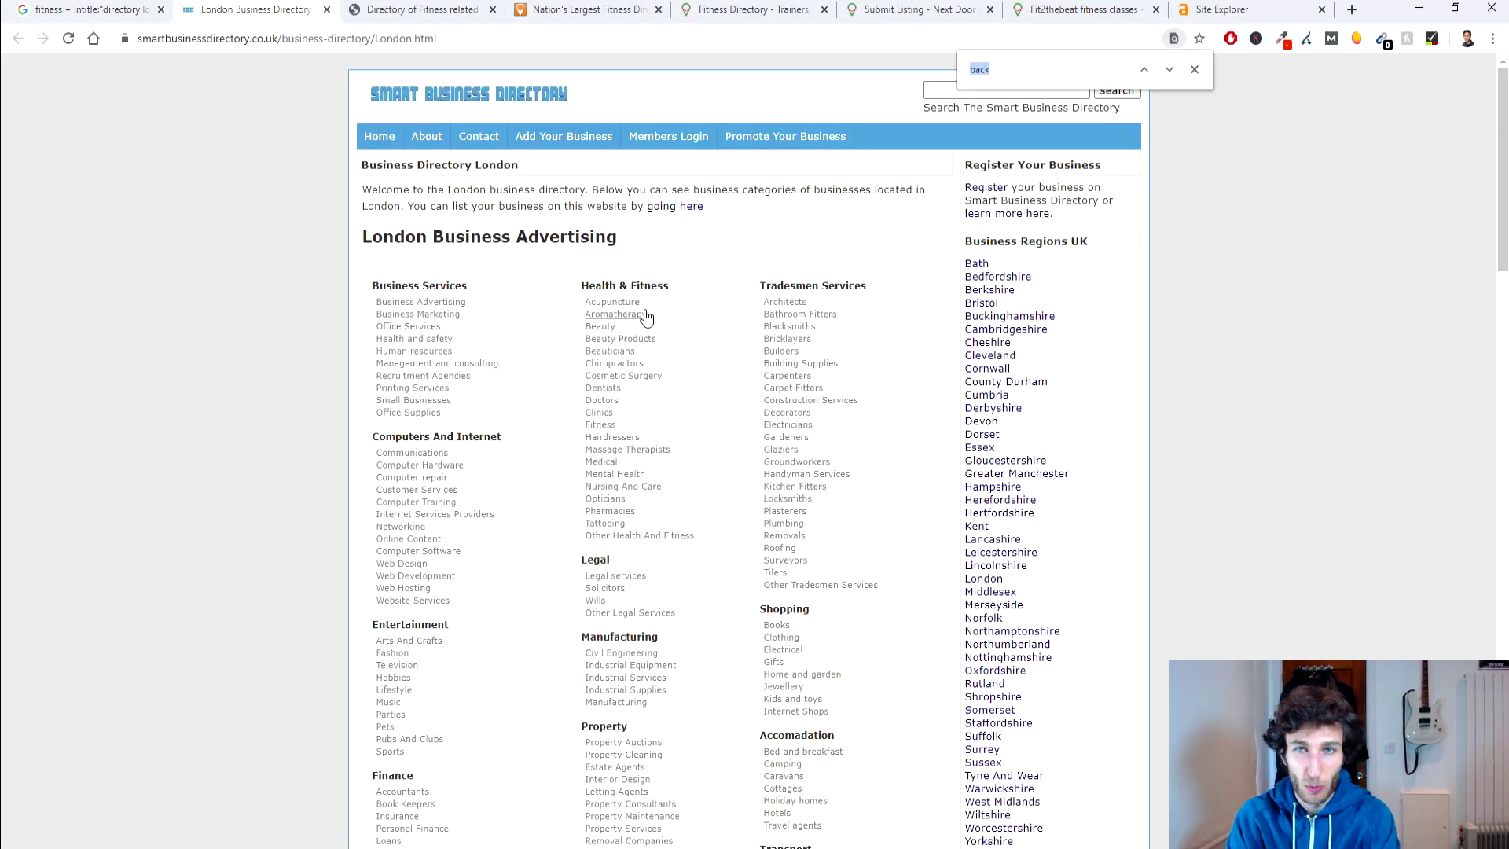
{"action": "type", "text": "fitness"}
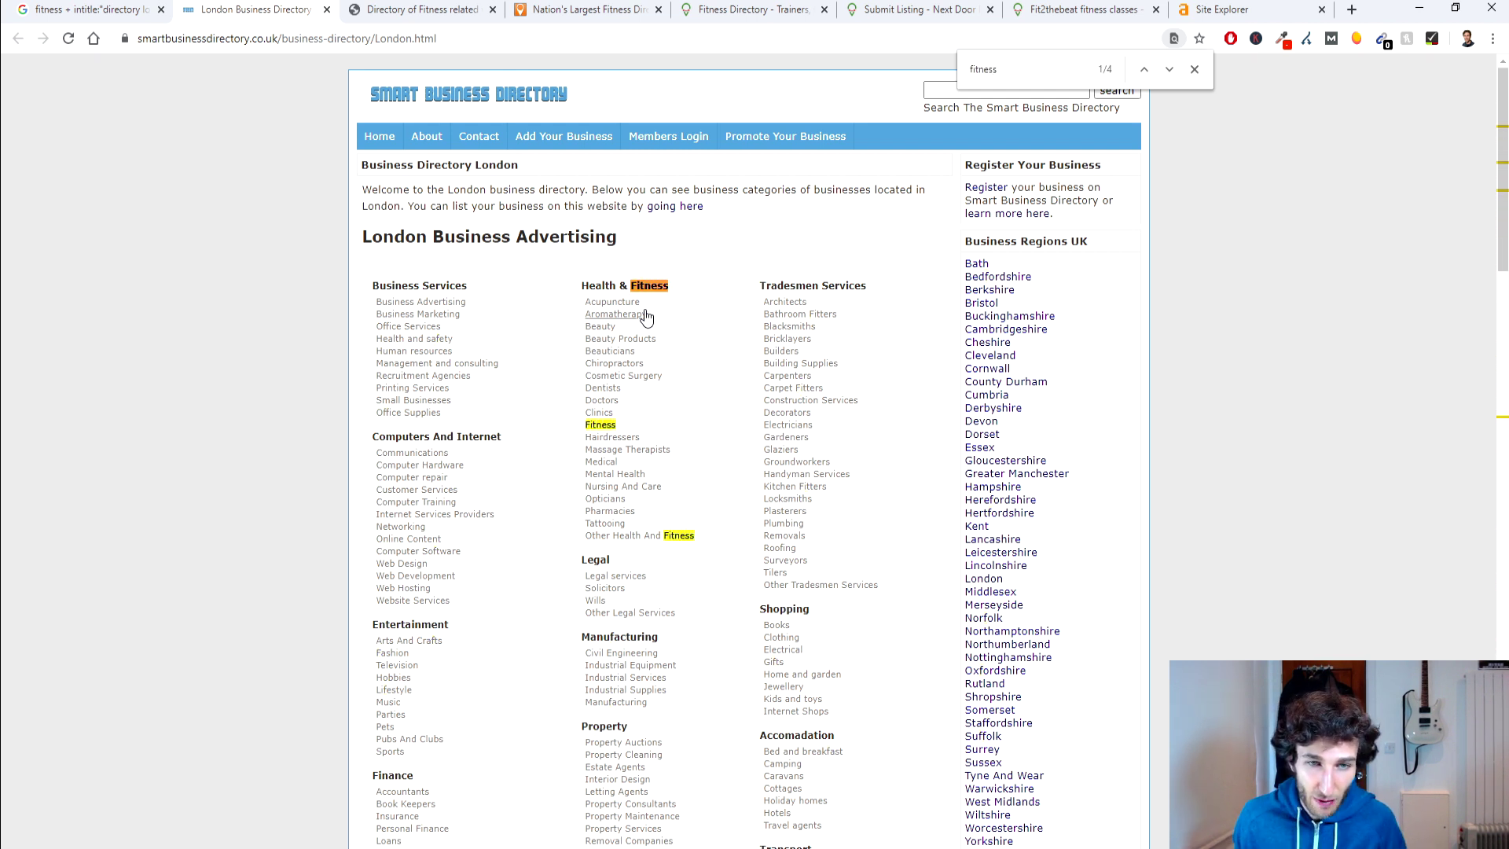
{"action": "left_click", "coordinate": [615, 427]}
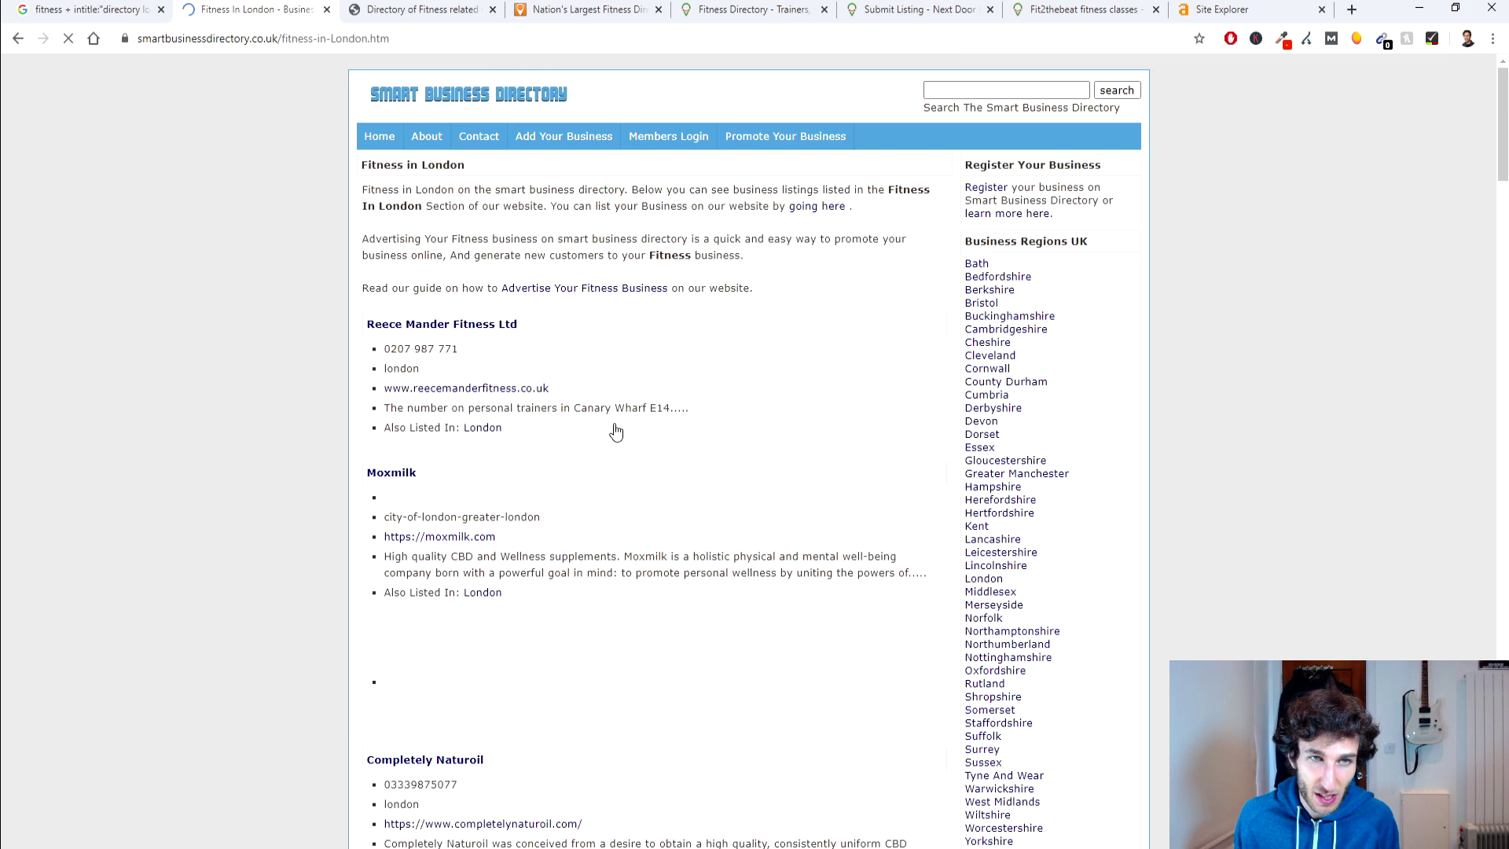
{"action": "scroll", "coordinate": [679, 399], "scroll_direction": "down", "scroll_amount": 3}
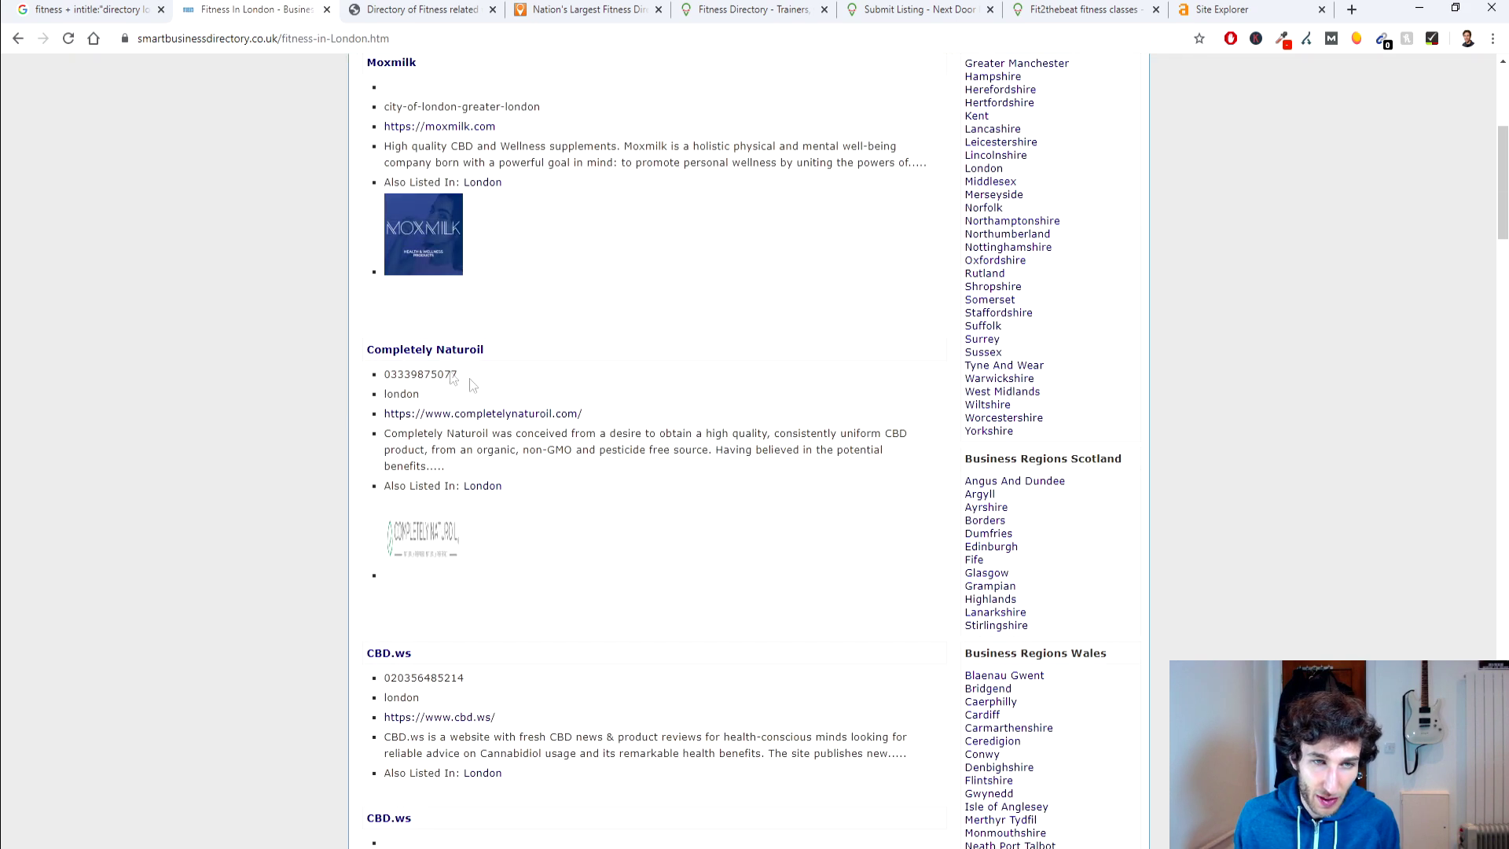
{"action": "scroll", "coordinate": [469, 379], "scroll_direction": "down", "scroll_amount": 5}
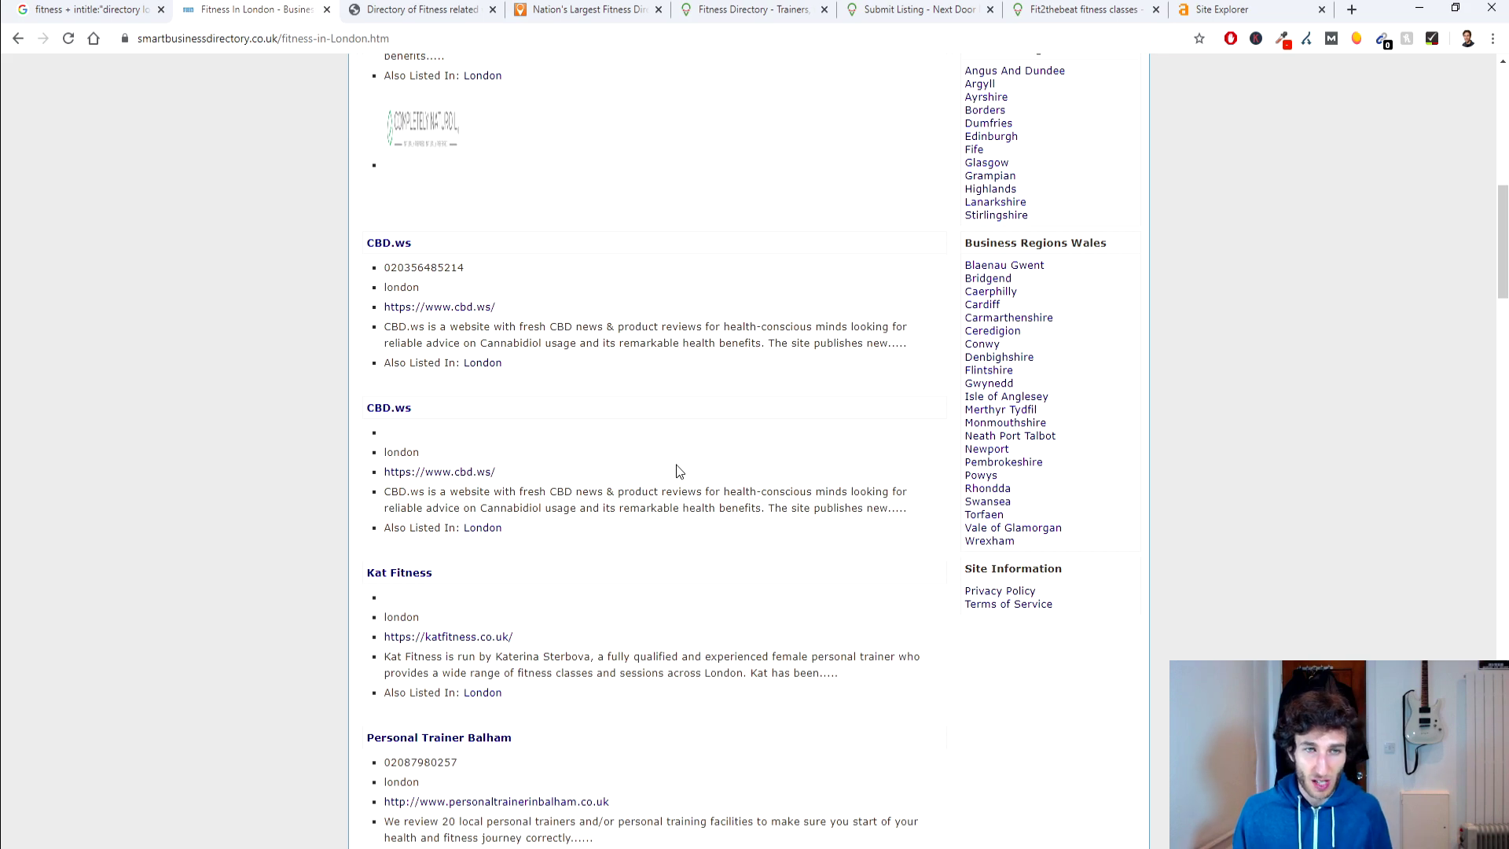
{"action": "scroll", "coordinate": [606, 432], "scroll_direction": "up", "scroll_amount": 5}
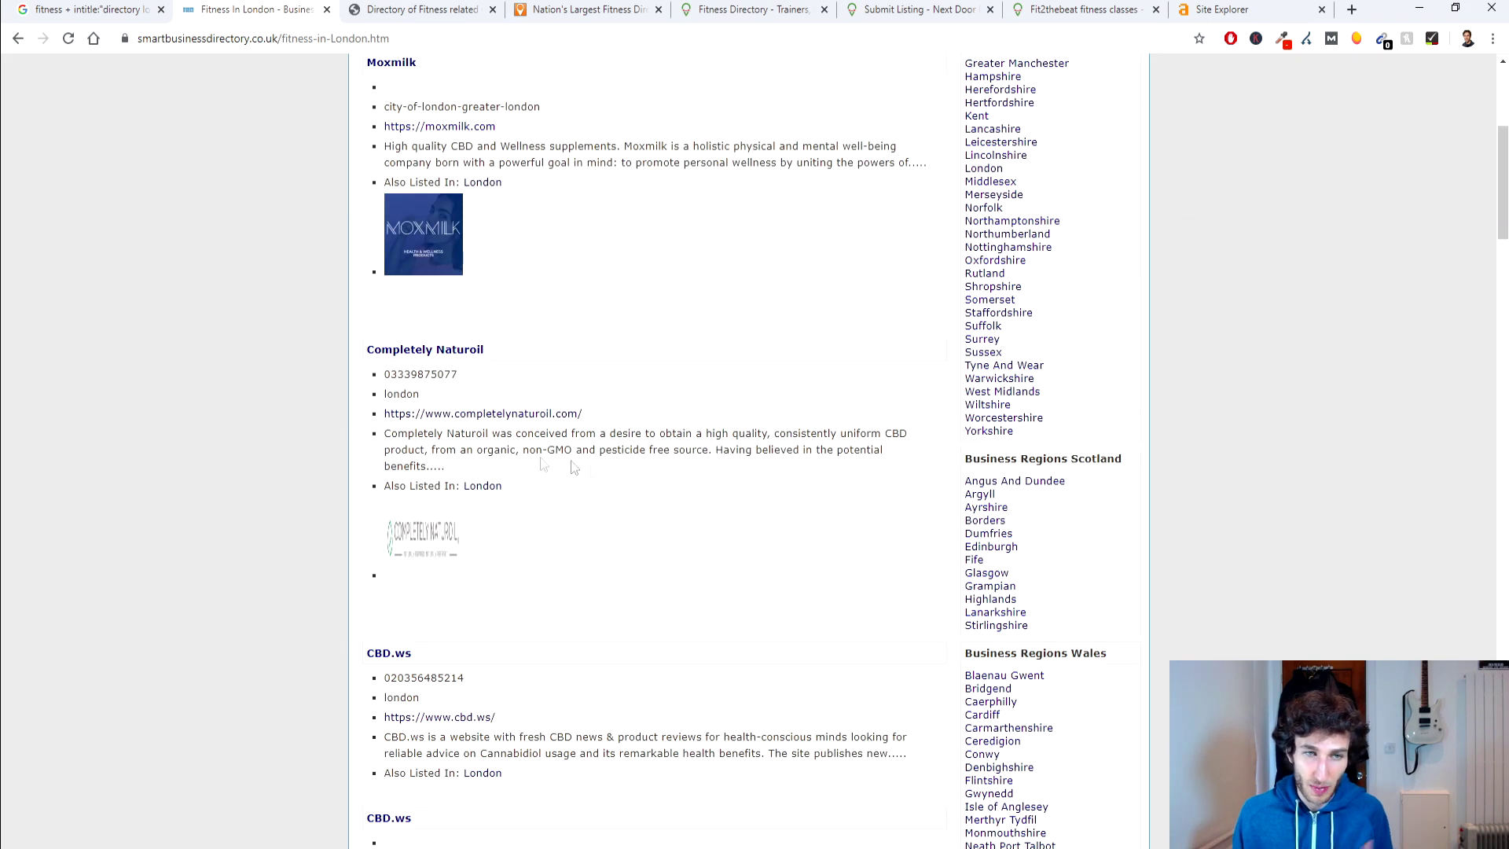
{"action": "scroll", "coordinate": [528, 427], "scroll_direction": "up", "scroll_amount": 5}
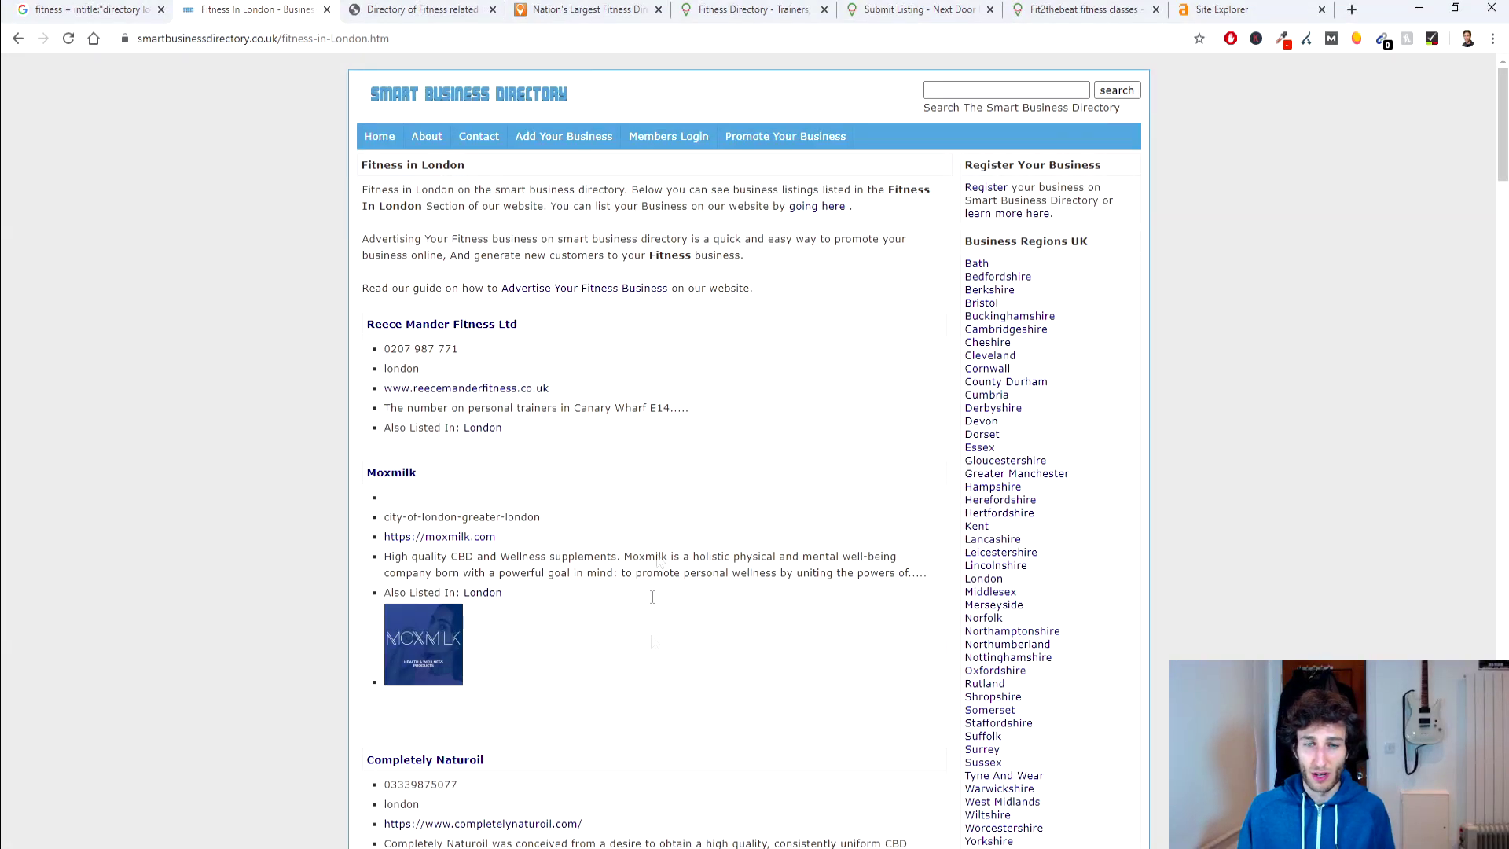